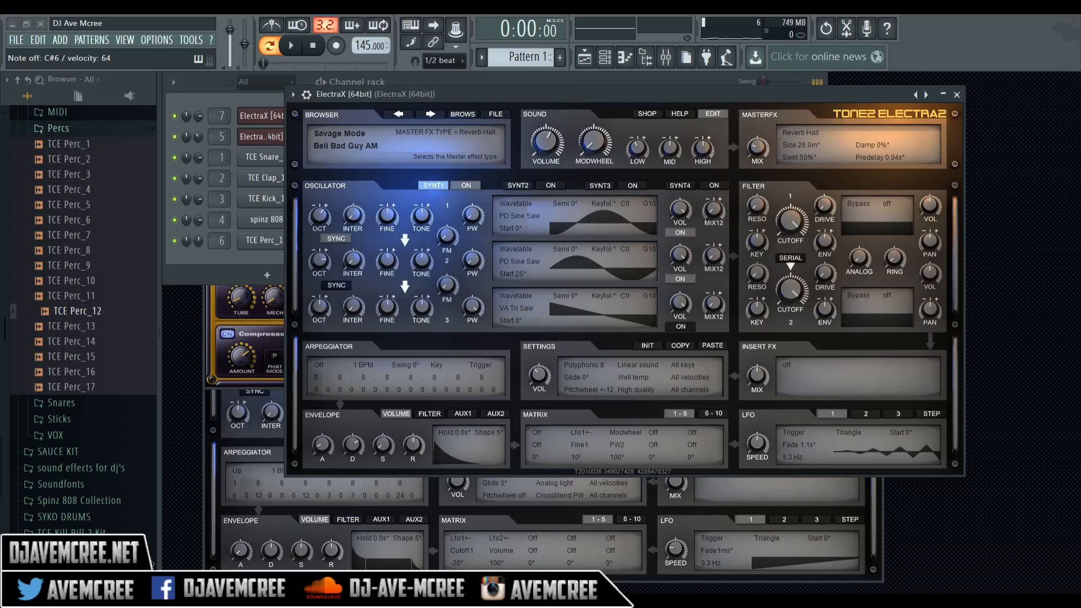
Close the ElectraX #2 window and turn oscillator 1's pulse width to -100 in the Bell Bad Guy AM patch.
drag(725, 98, 667, 93)
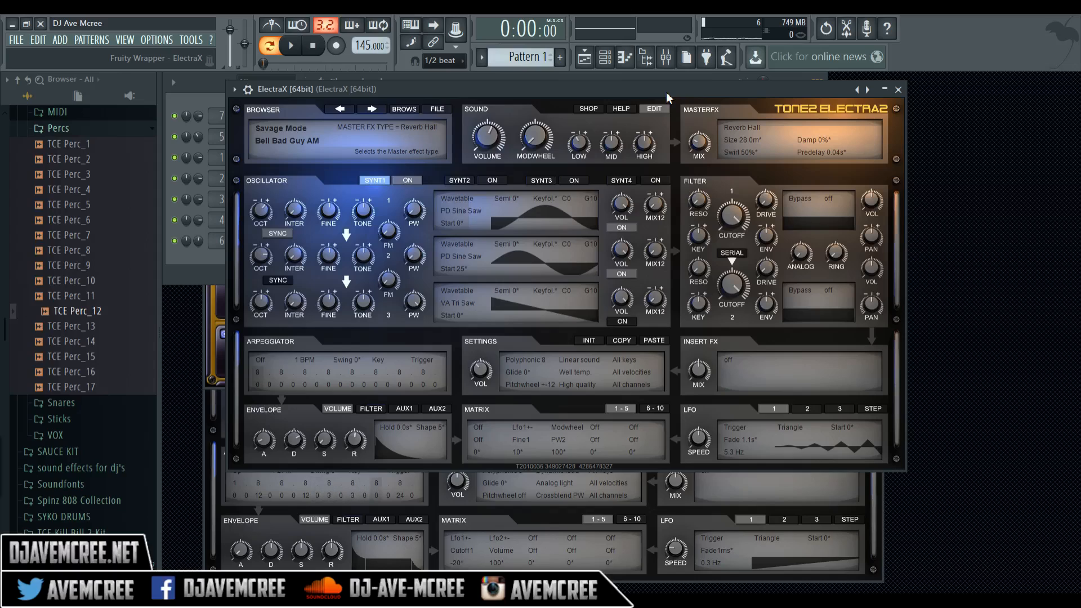
drag(666, 97, 666, 103)
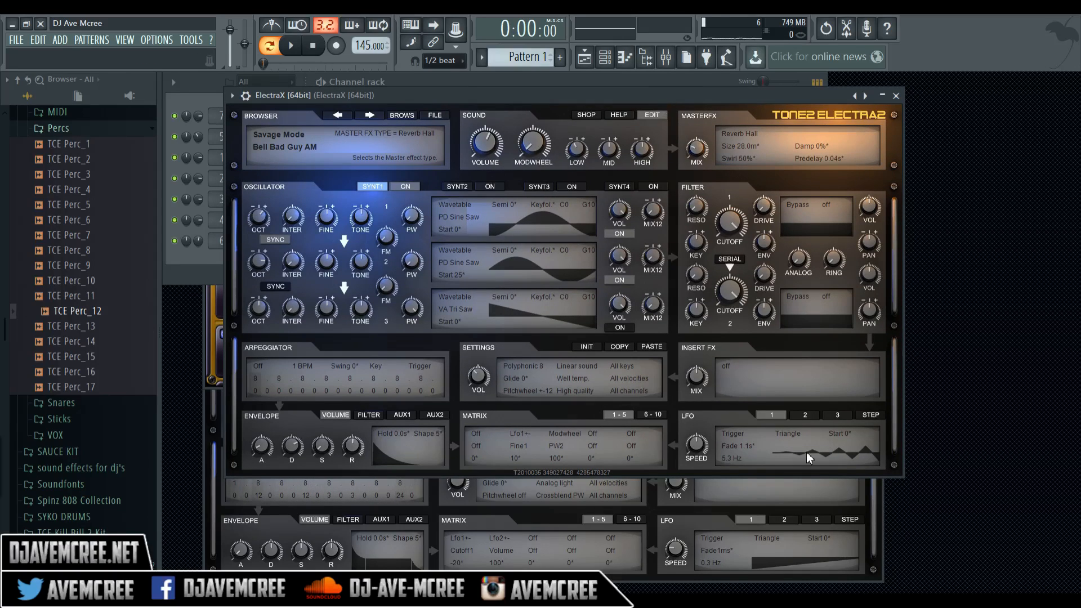
click(874, 519)
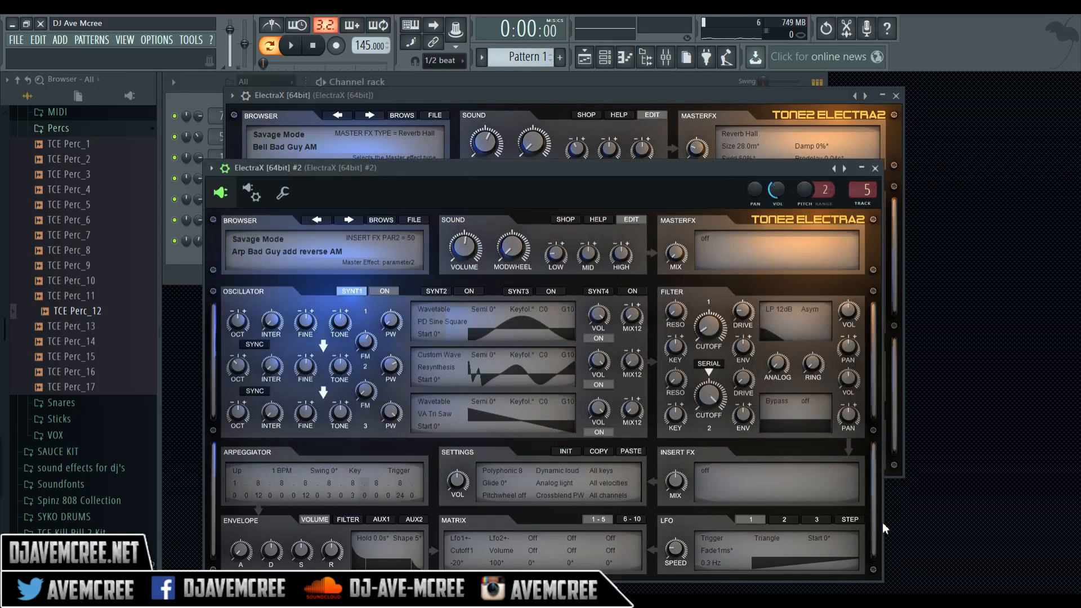
click(875, 168)
drag(667, 99, 673, 106)
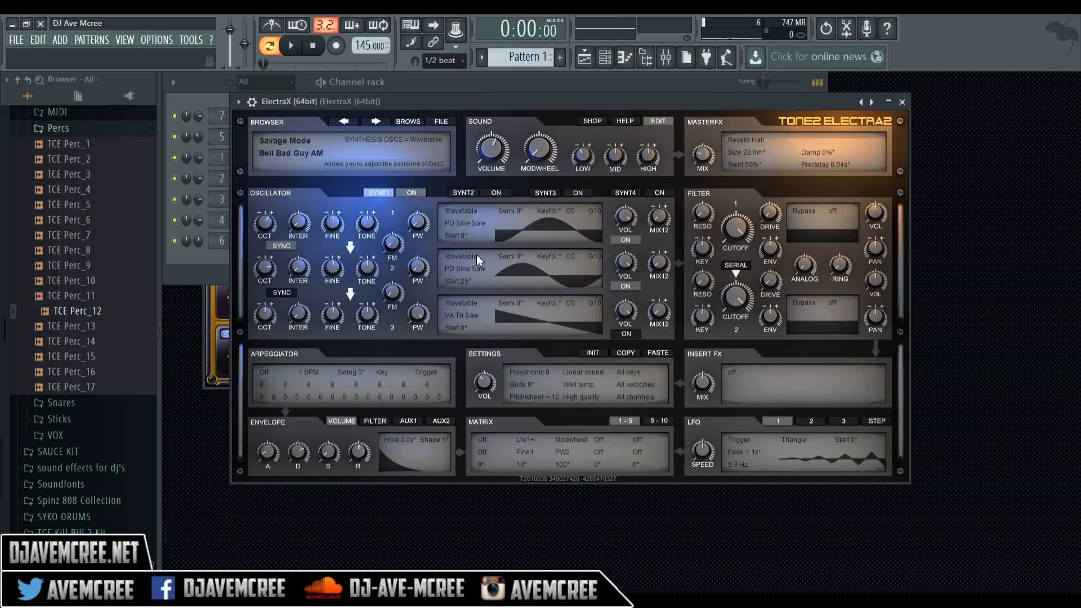
drag(420, 222, 392, 267)
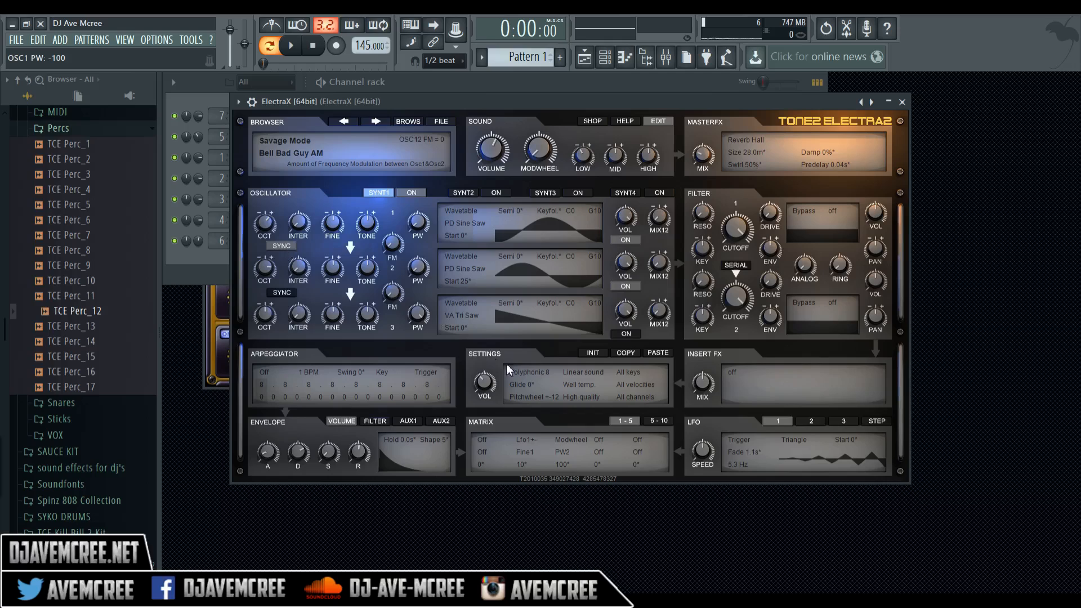
Play the pattern with only the first ElectraX channel soloed and bring its synth window back to the front.
key(space)
click(186, 117)
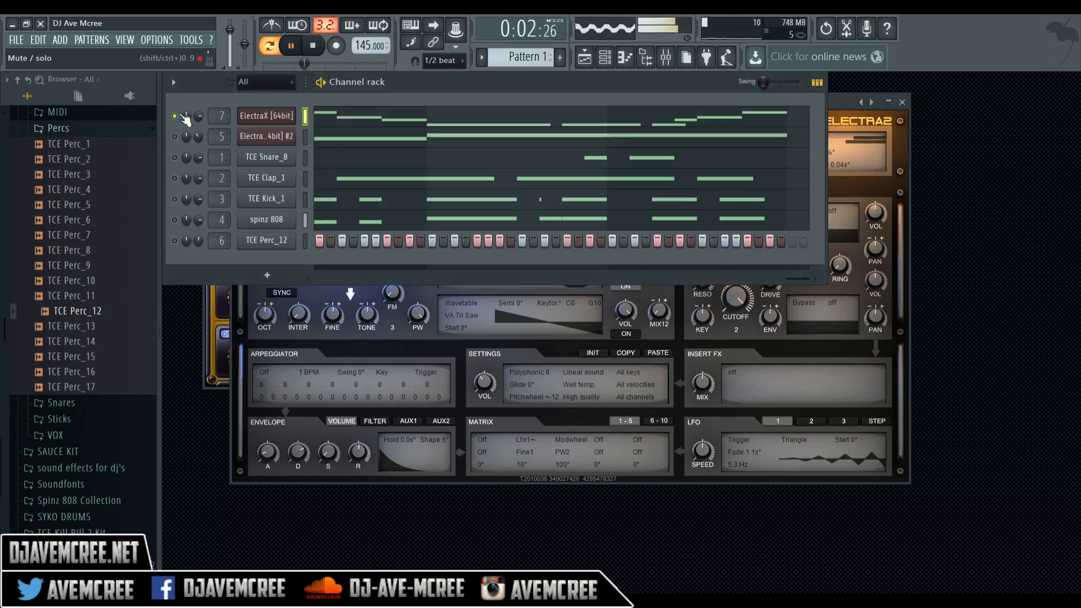
click(834, 100)
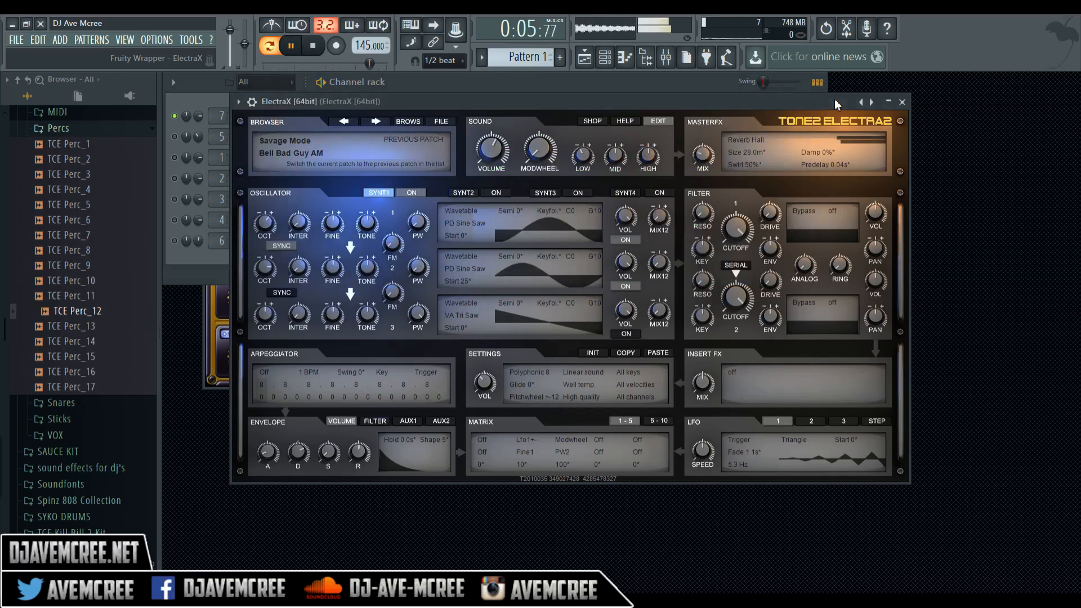
Reset all settings of the ElectraX patch, then set the volume envelope's sustain to 0 and lengthen its decay.
click(598, 355)
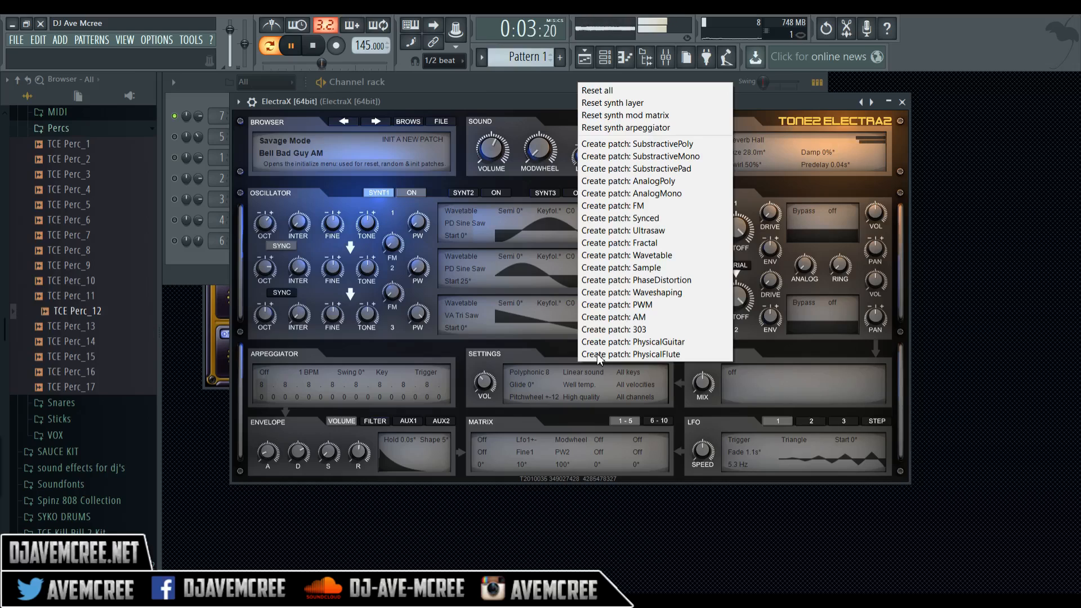
click(614, 91)
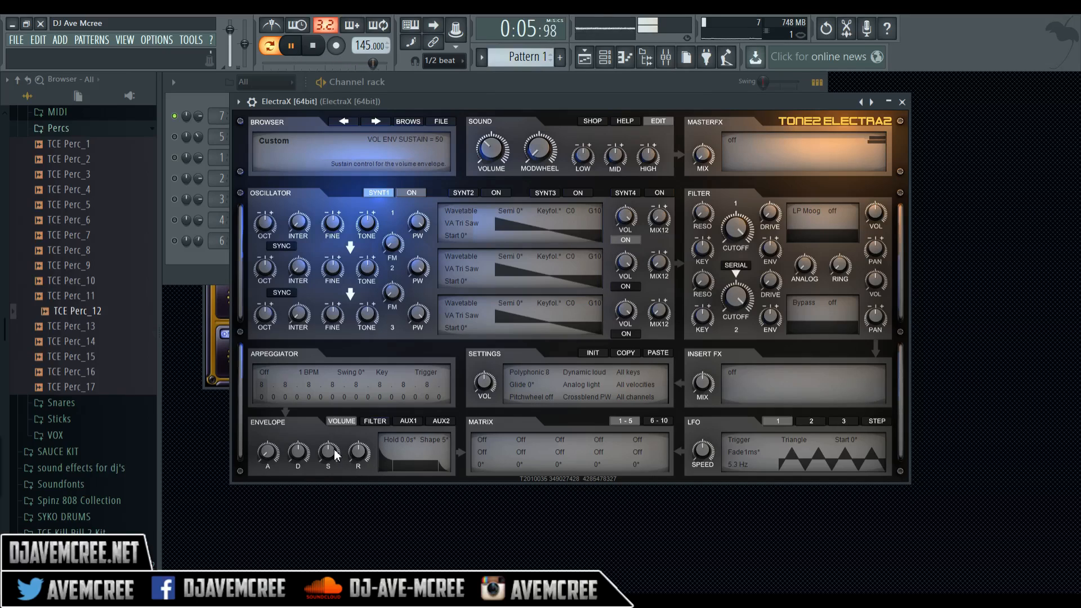
drag(335, 454, 340, 536)
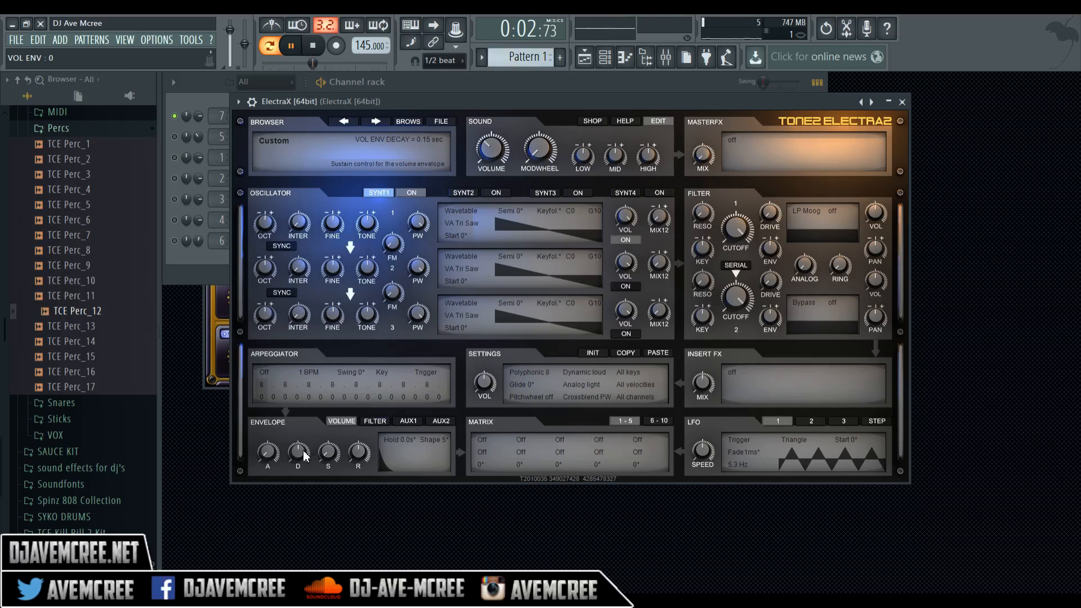
drag(303, 456, 293, 432)
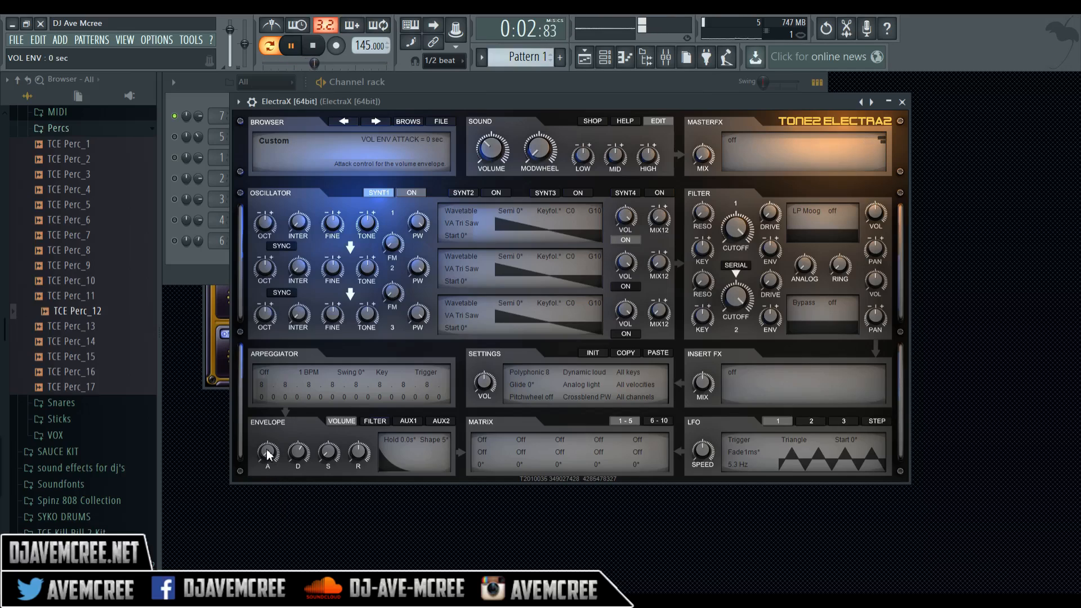
Set oscillator 1 to the PD Sine Saw waveform with a pulse width of -100.
click(471, 222)
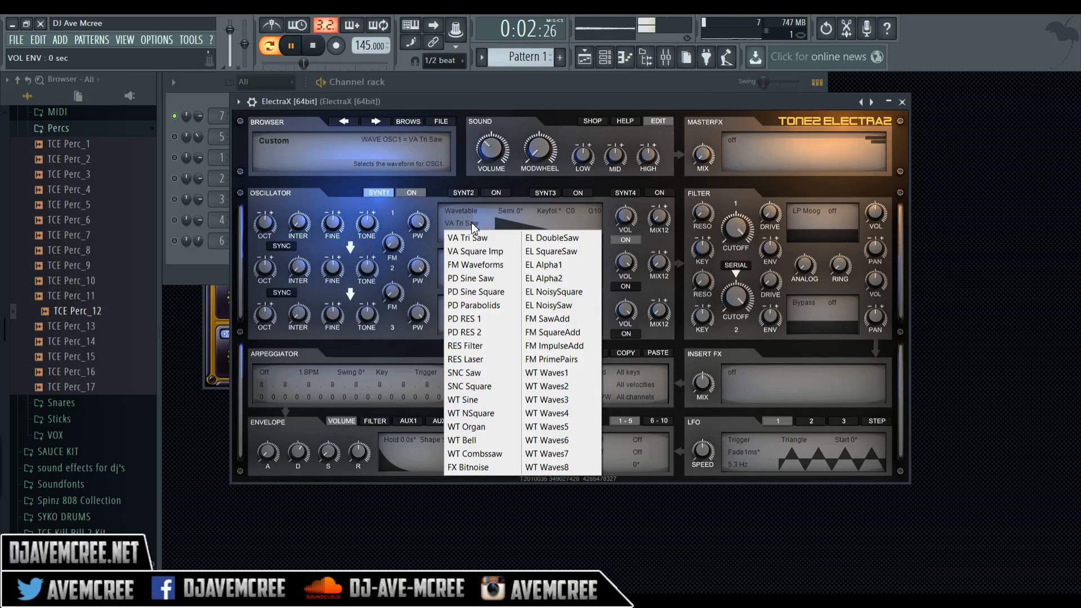
click(472, 279)
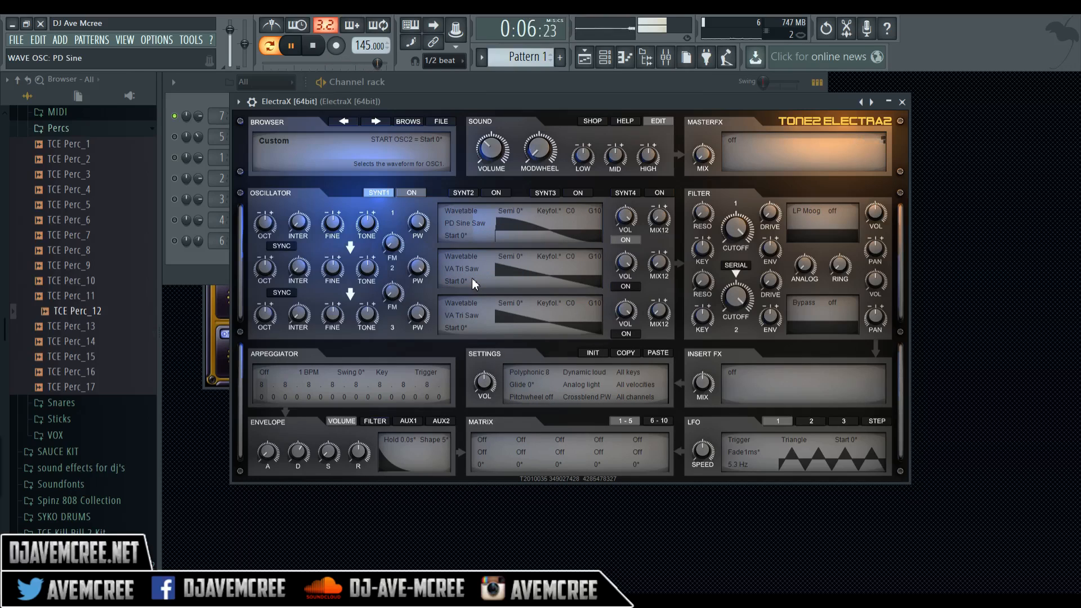
drag(424, 224, 458, 384)
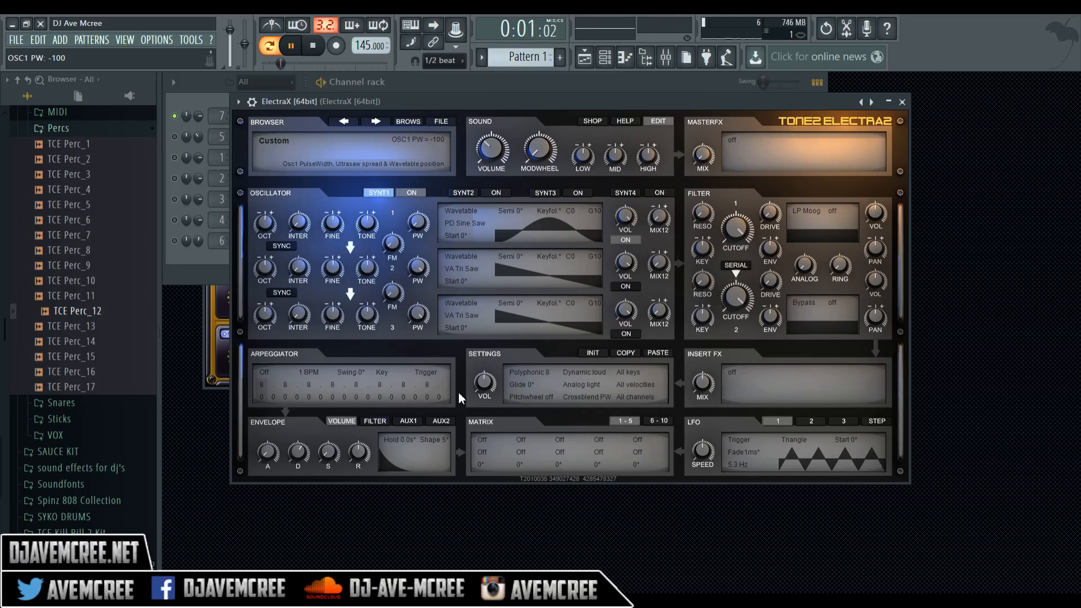
Switch on oscillator 2 with the PD Sine Saw waveform, a pulse width of -100 and octave 3.
click(291, 245)
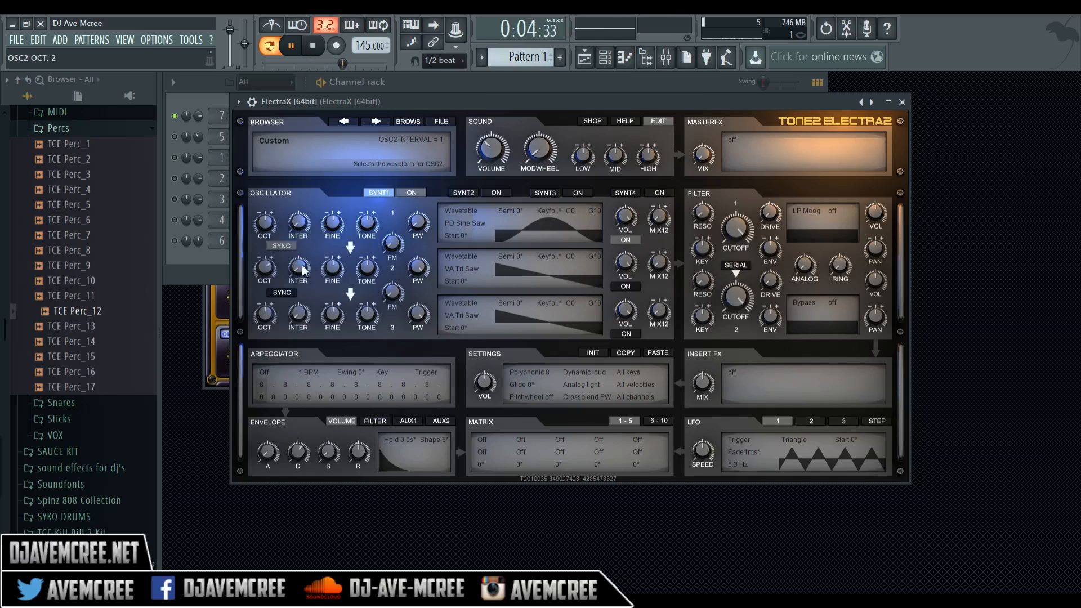
click(470, 269)
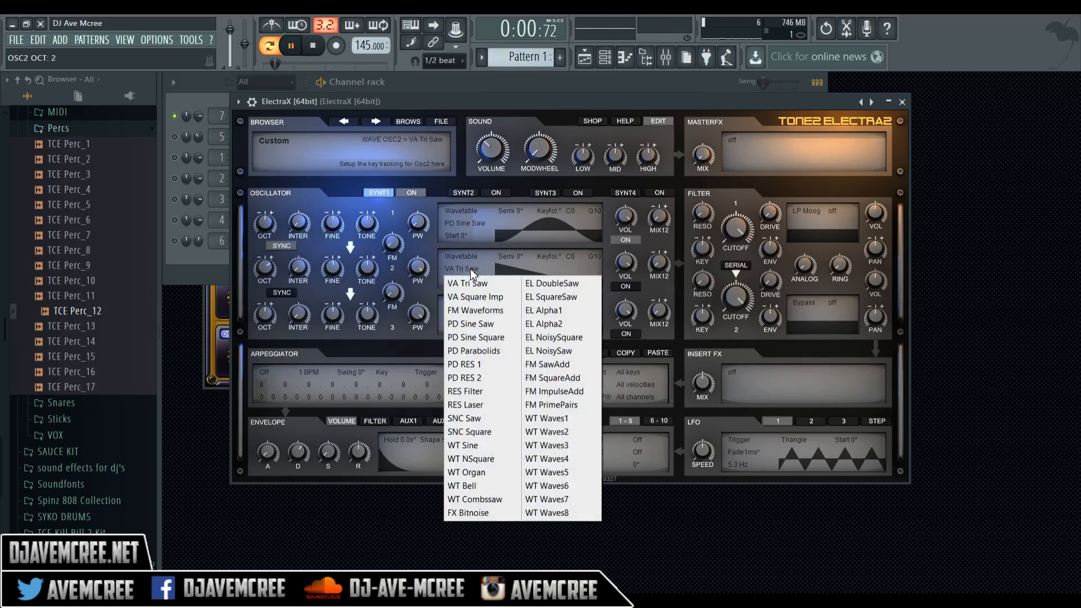
click(487, 325)
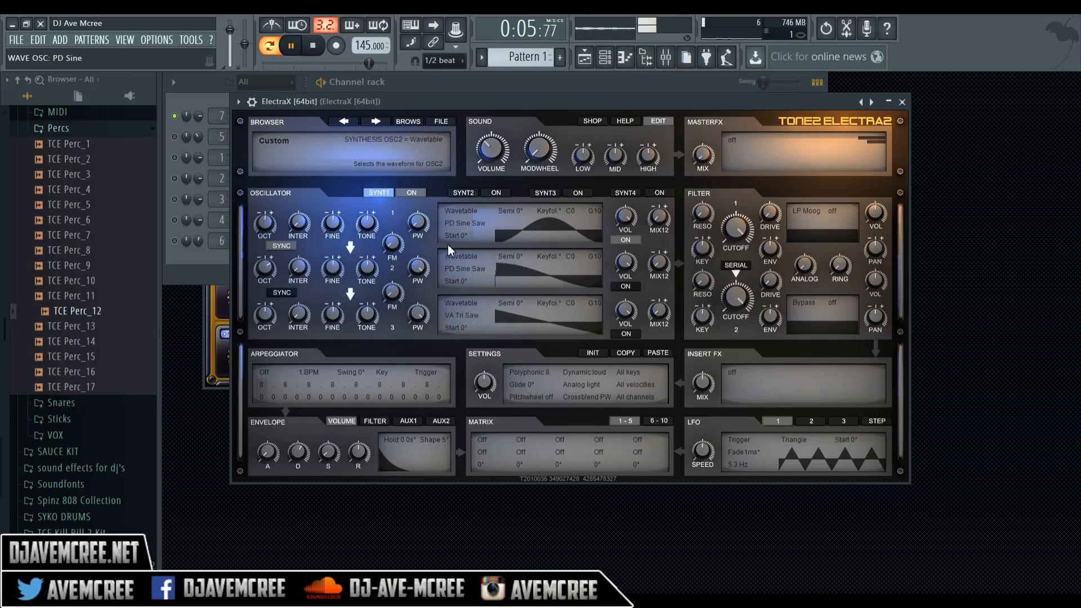
drag(424, 270, 471, 455)
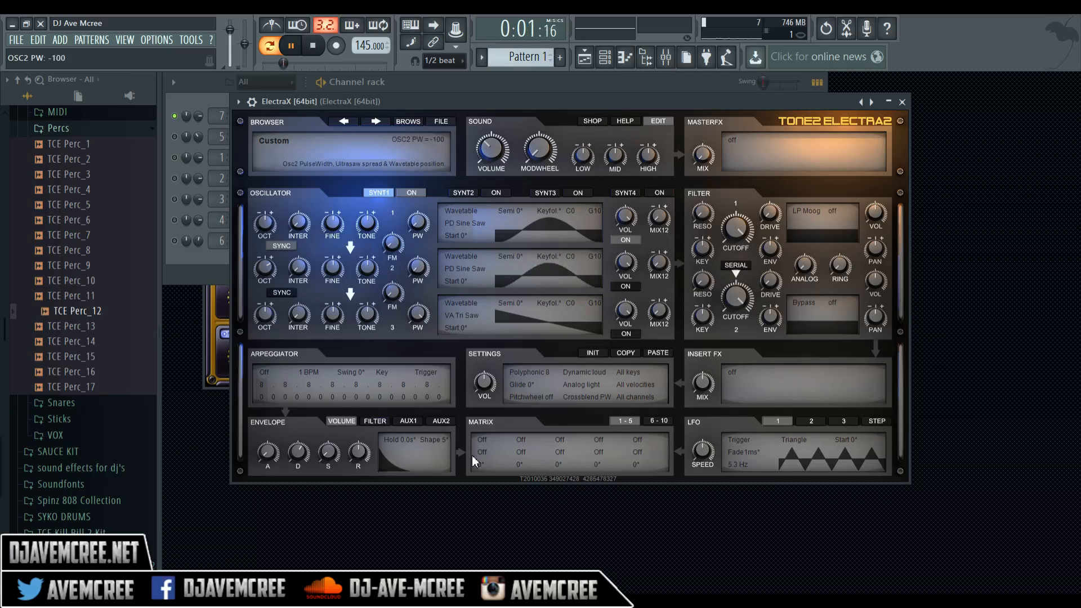
click(627, 286)
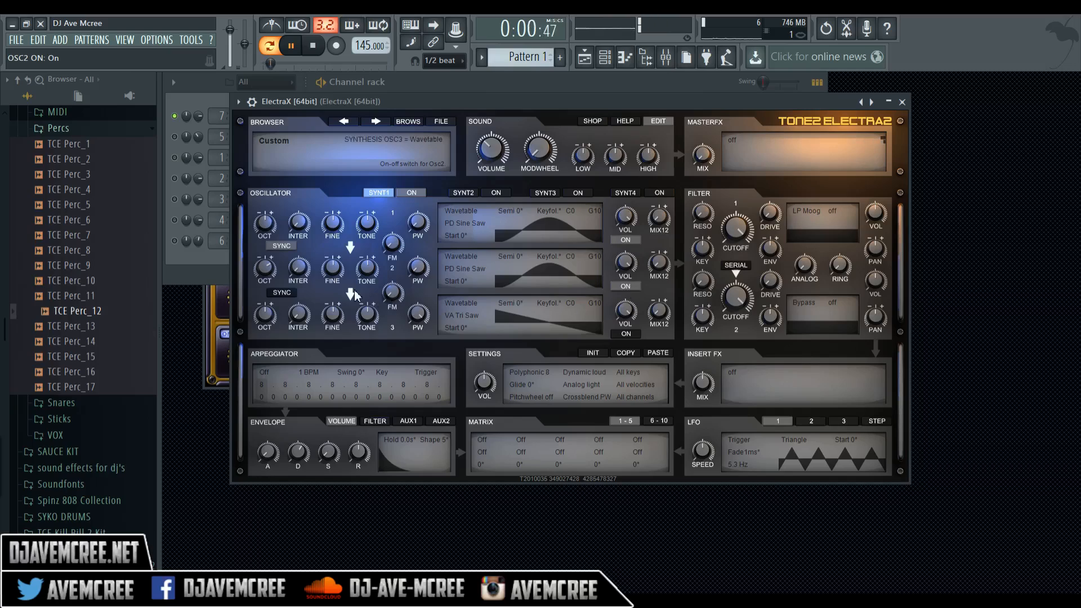
drag(267, 265, 264, 254)
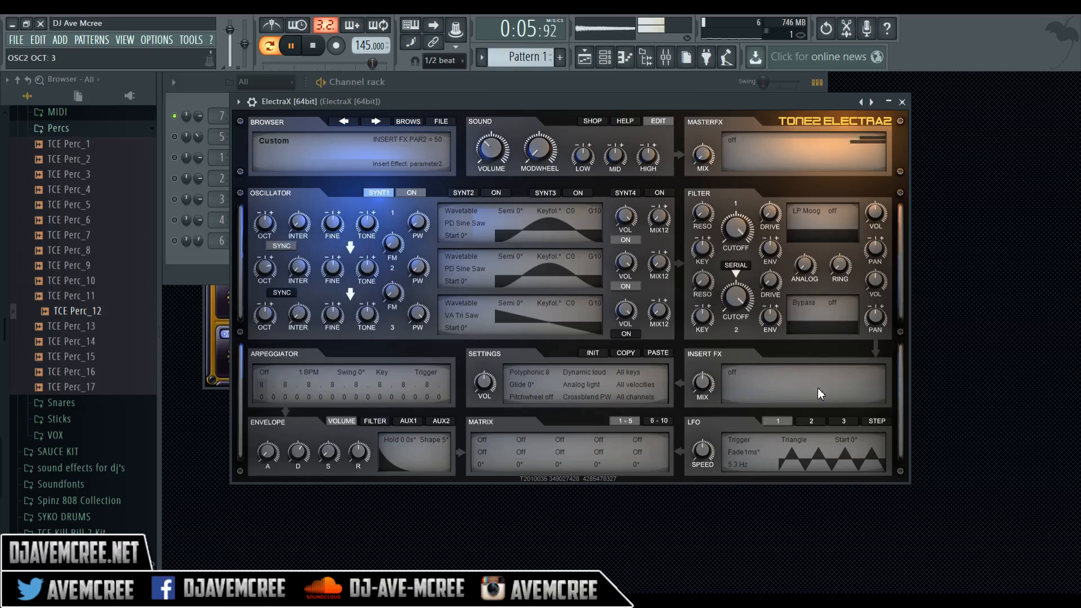
Use Reverb Cathedral as the insert effect and set the volume envelope's decay to 1.3 seconds.
click(735, 372)
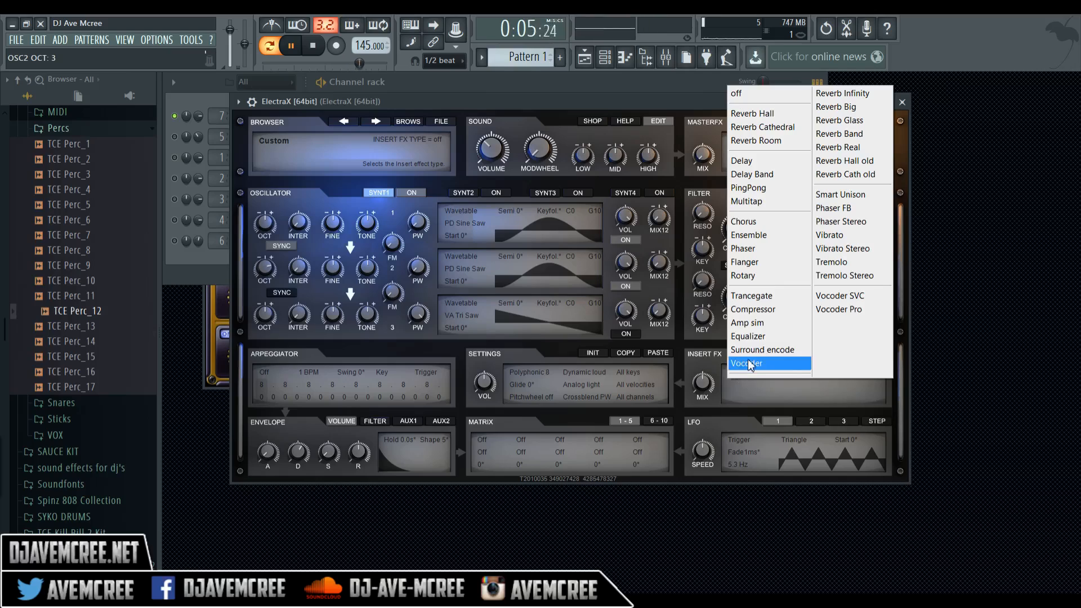
click(781, 130)
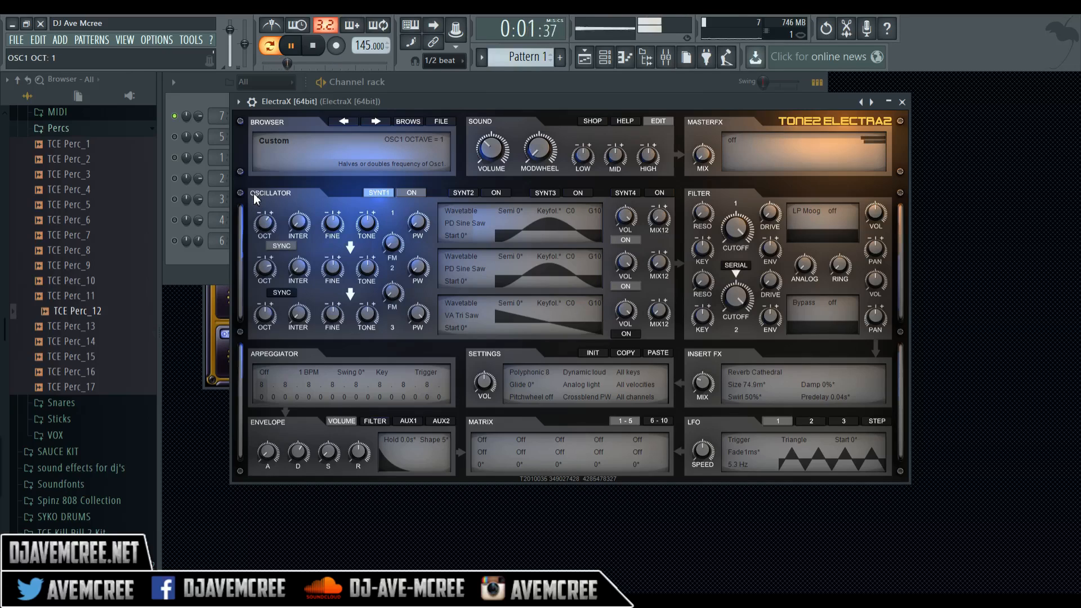
drag(301, 453, 295, 435)
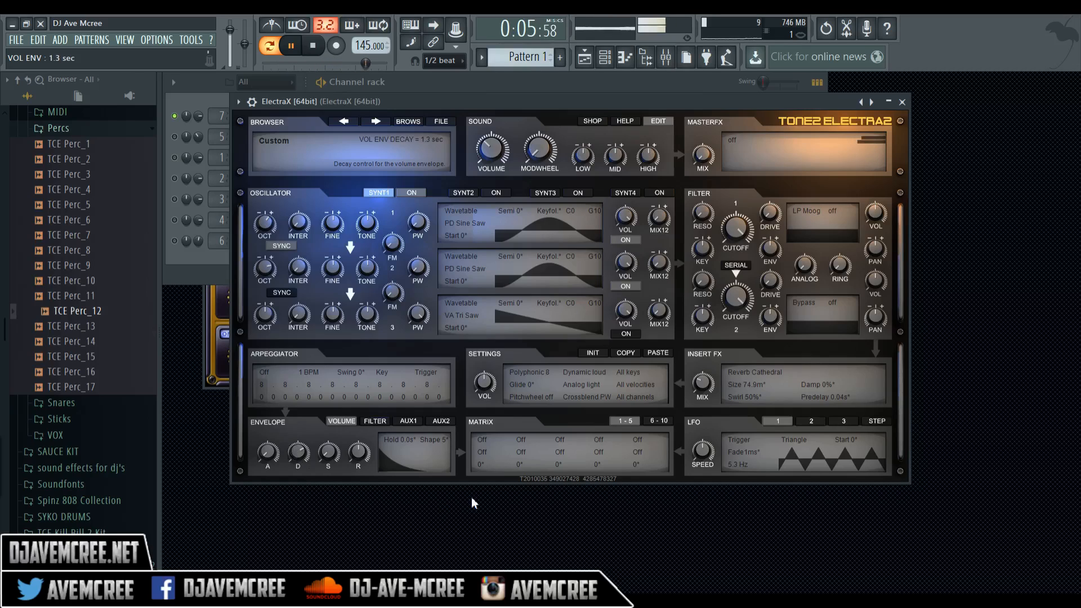
Slow LFO 1 down to 1.02 Hz and keep its mode on Trigger.
drag(701, 448, 701, 473)
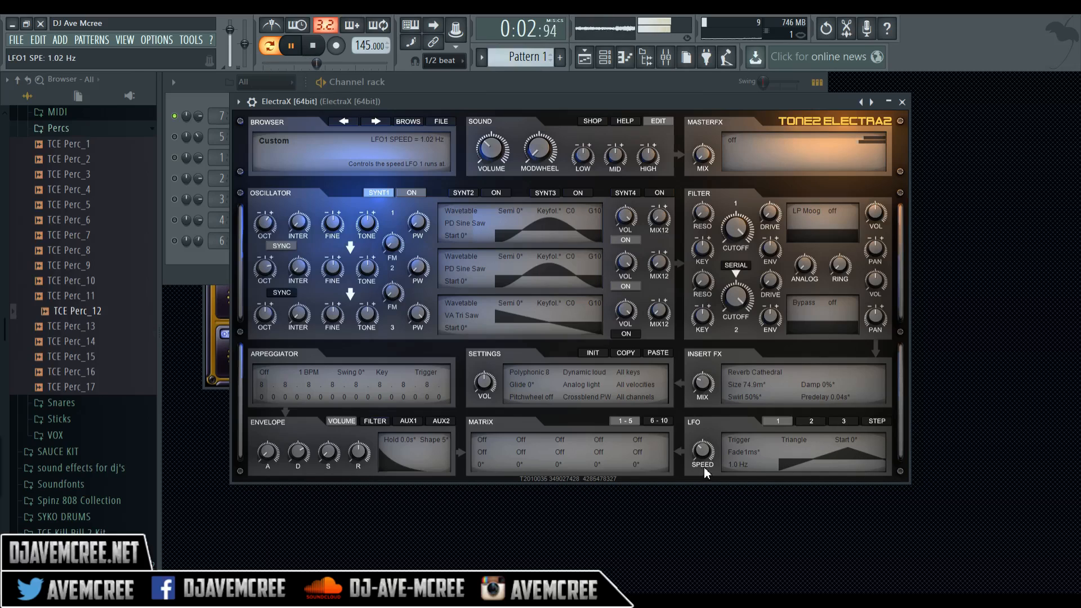
click(752, 441)
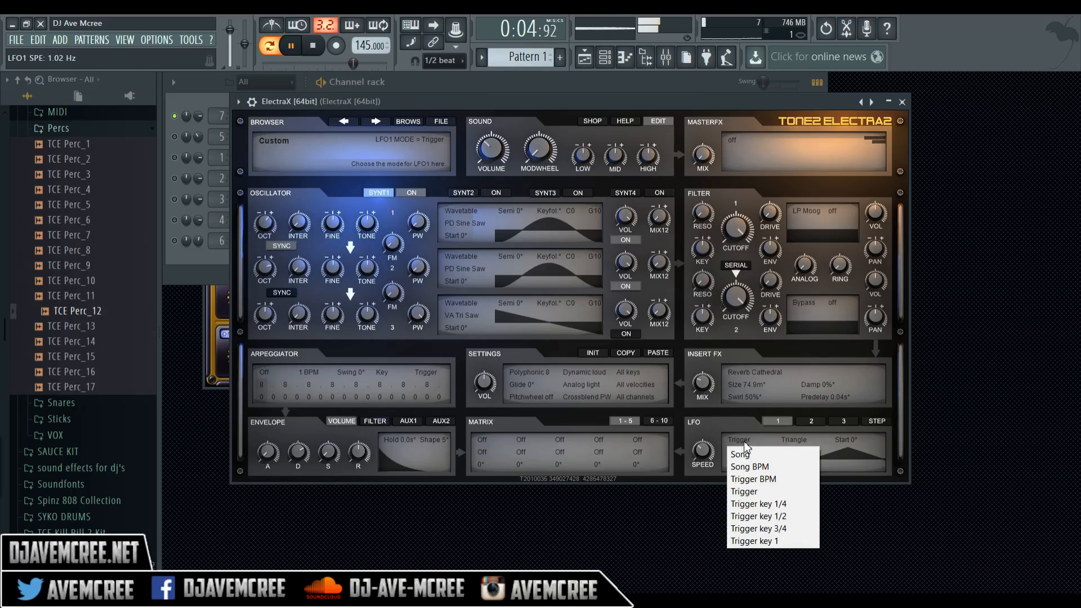
click(711, 428)
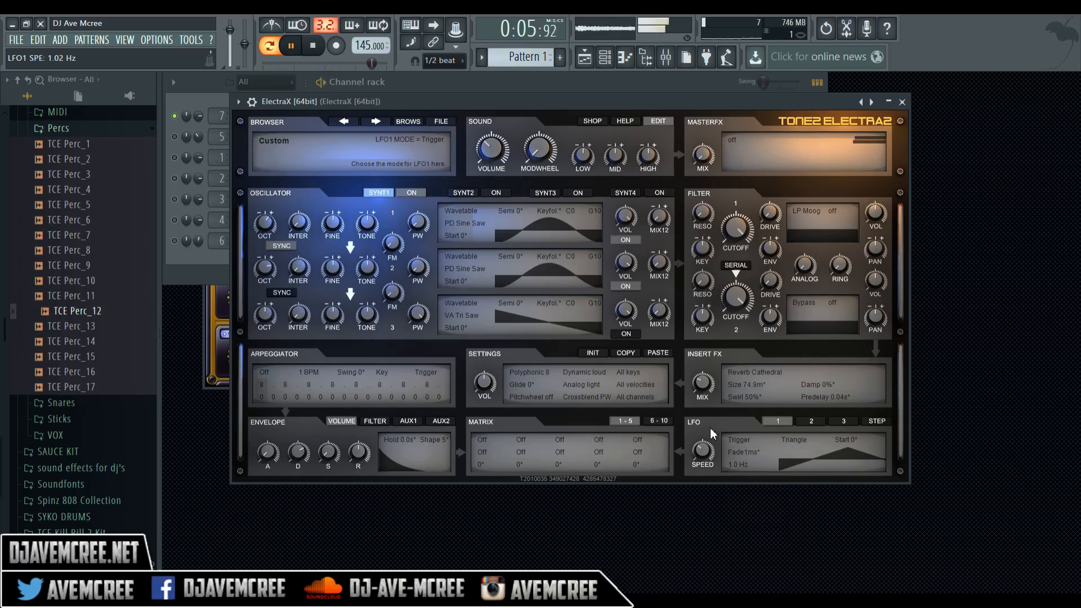
Assign Lfo1+- as the source and Fine1 as the destination in modulation matrix slot 1.
click(487, 440)
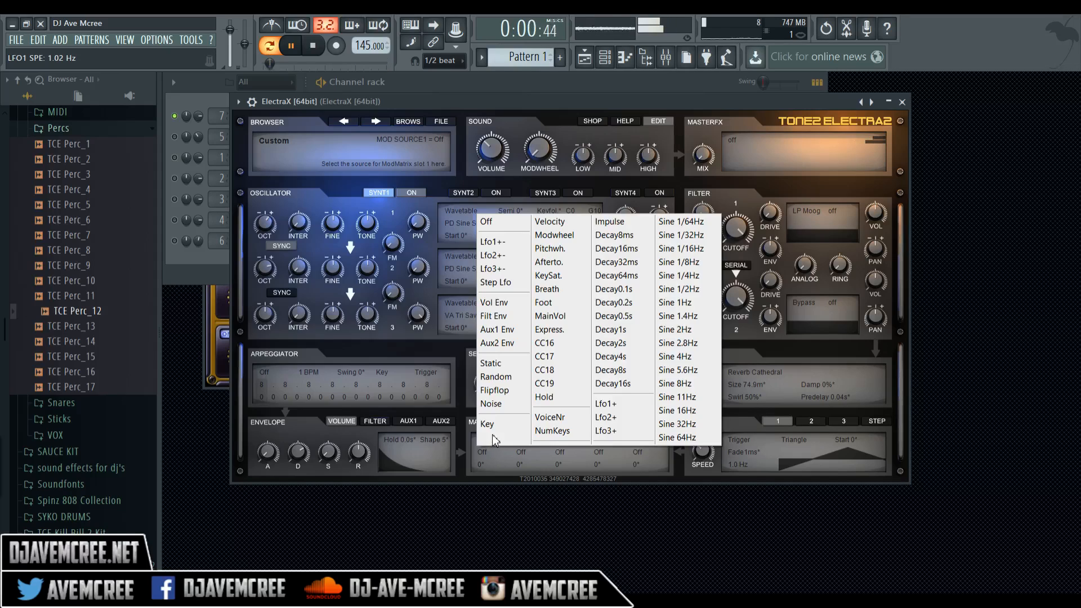
click(511, 245)
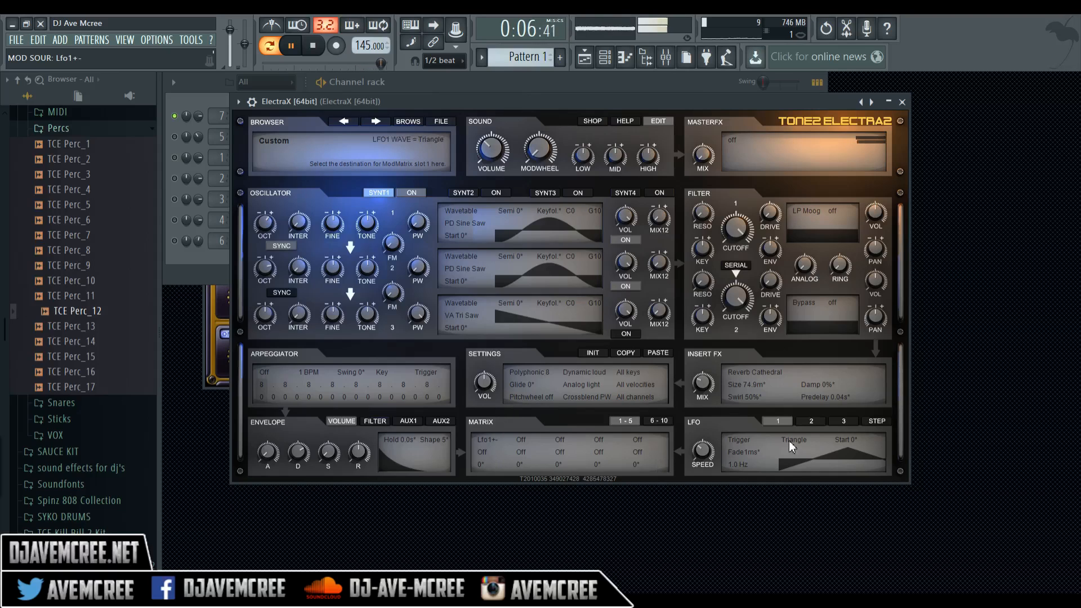
click(482, 451)
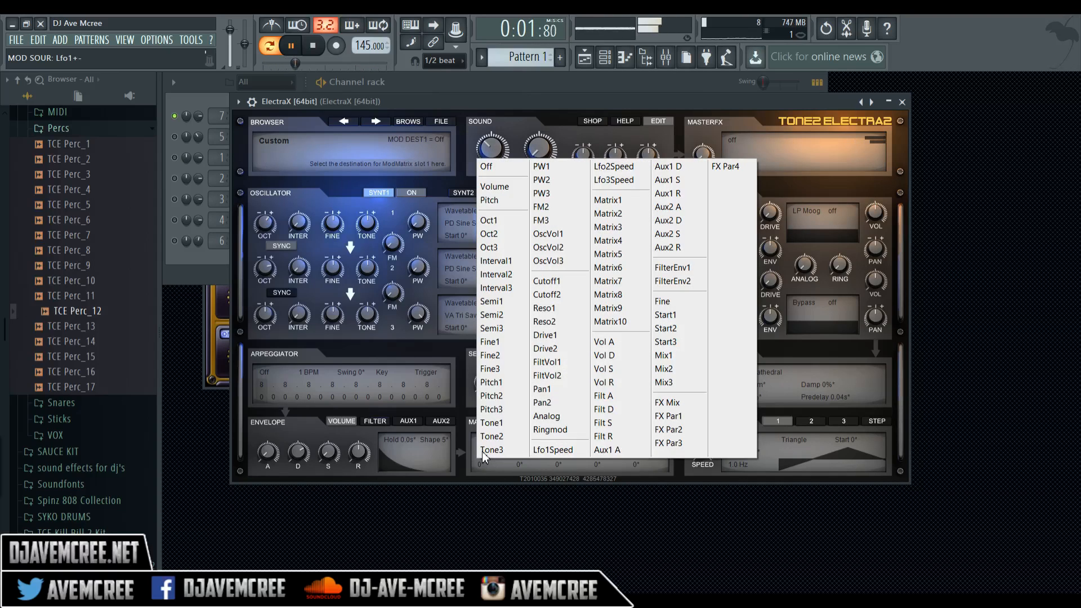
click(498, 348)
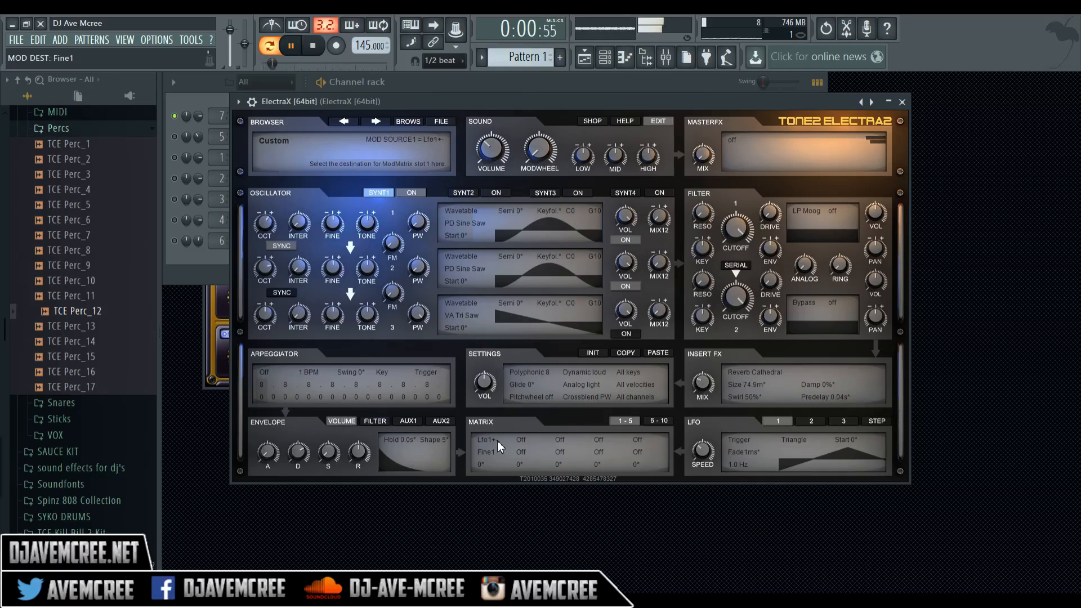
Try different modulation amounts in matrix slot 1, settling on 7, and set LFO 1's speed to 5.29 Hz.
drag(481, 466, 455, 168)
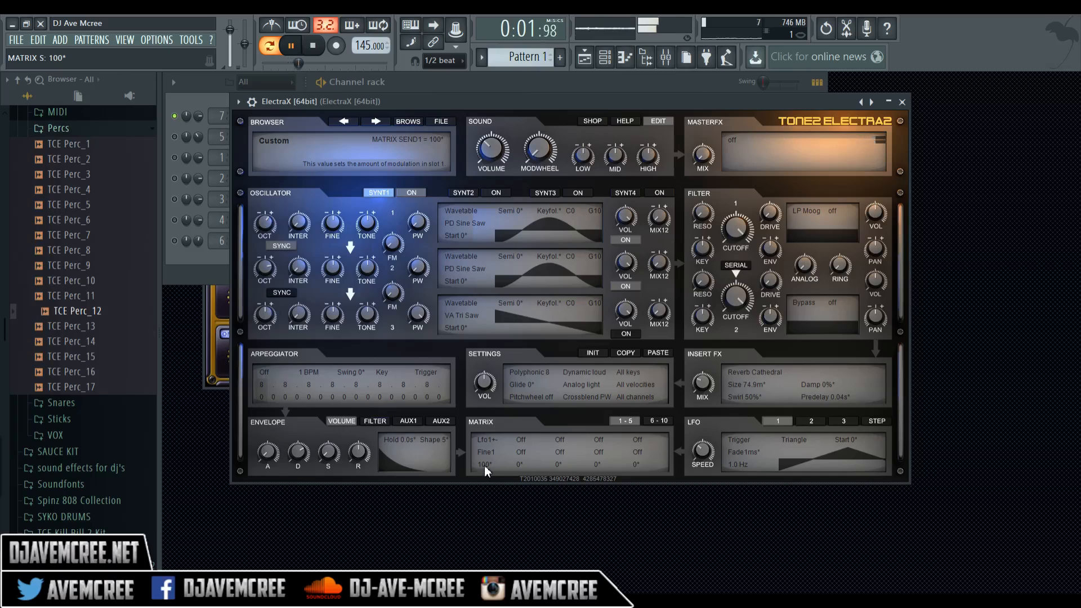
drag(485, 466, 485, 519)
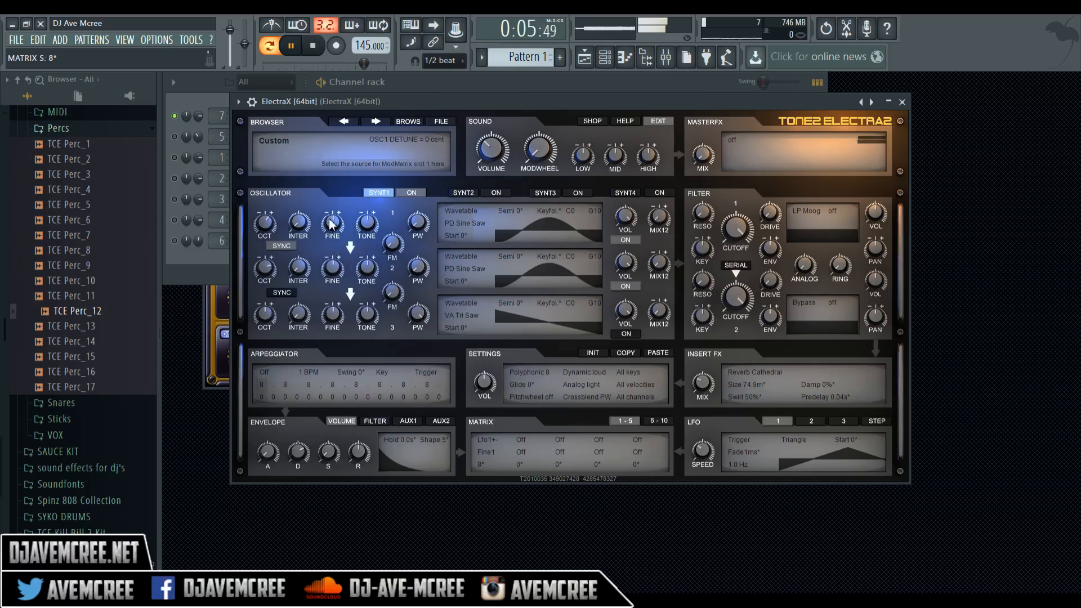
drag(486, 460, 472, 344)
drag(475, 385, 485, 460)
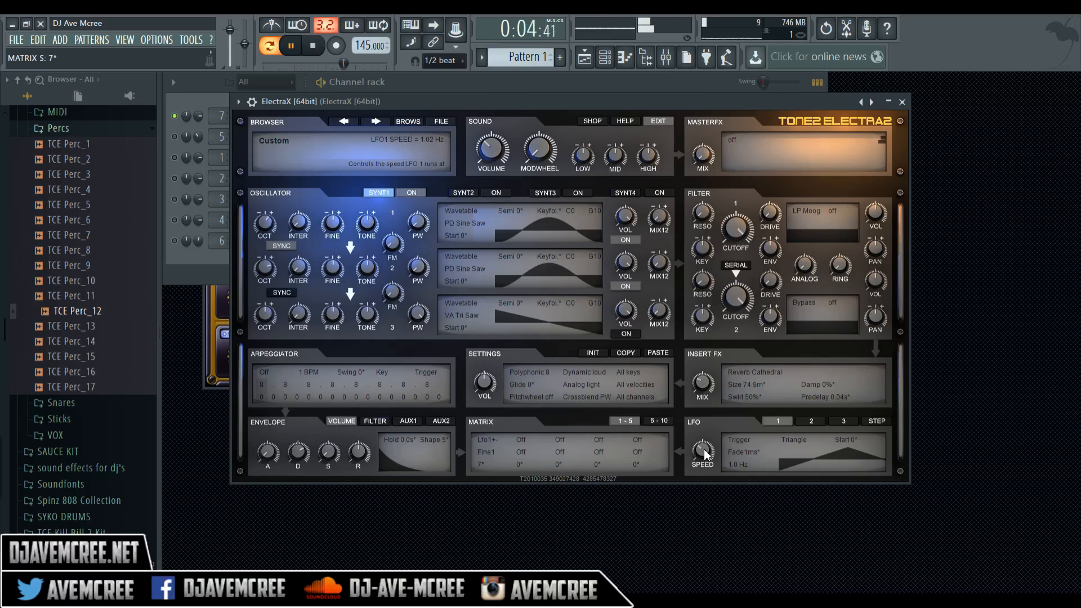
drag(705, 453, 702, 430)
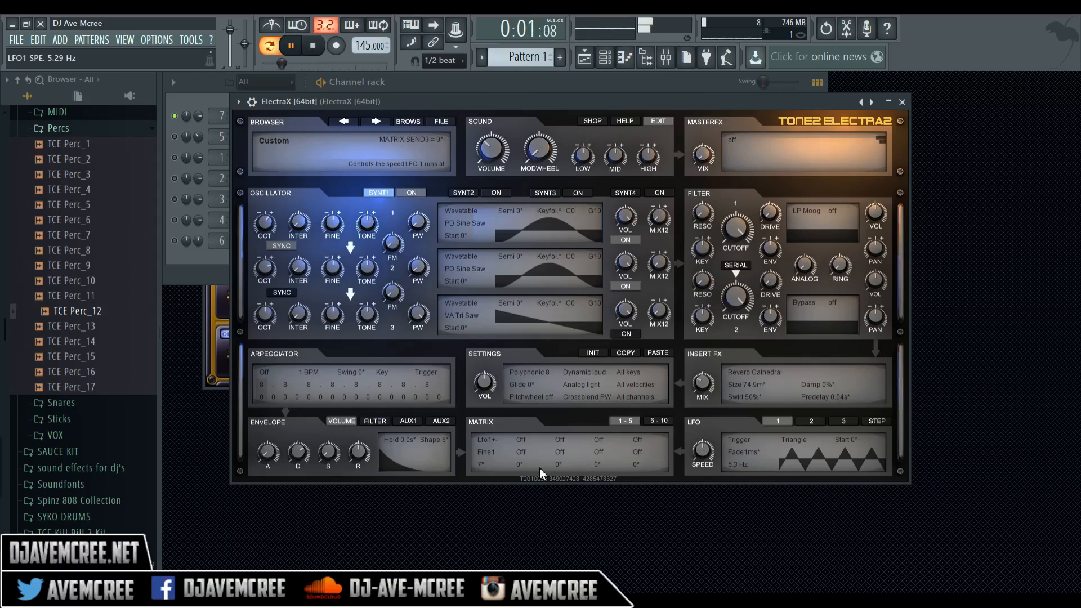
Try Reverb Room as the insert effect, settling on Reverb Cath old.
click(765, 370)
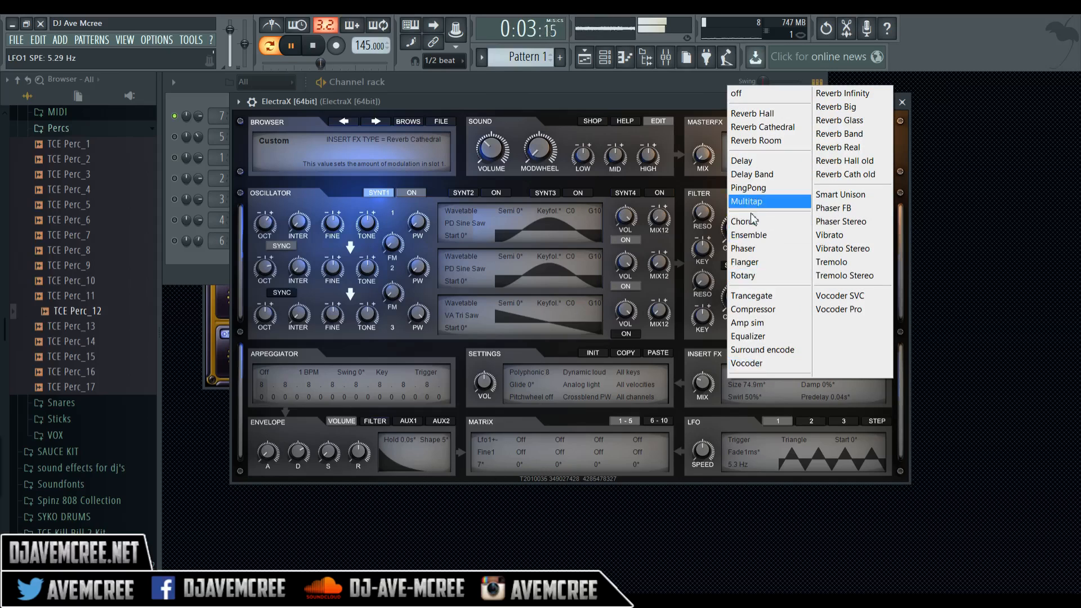
click(757, 141)
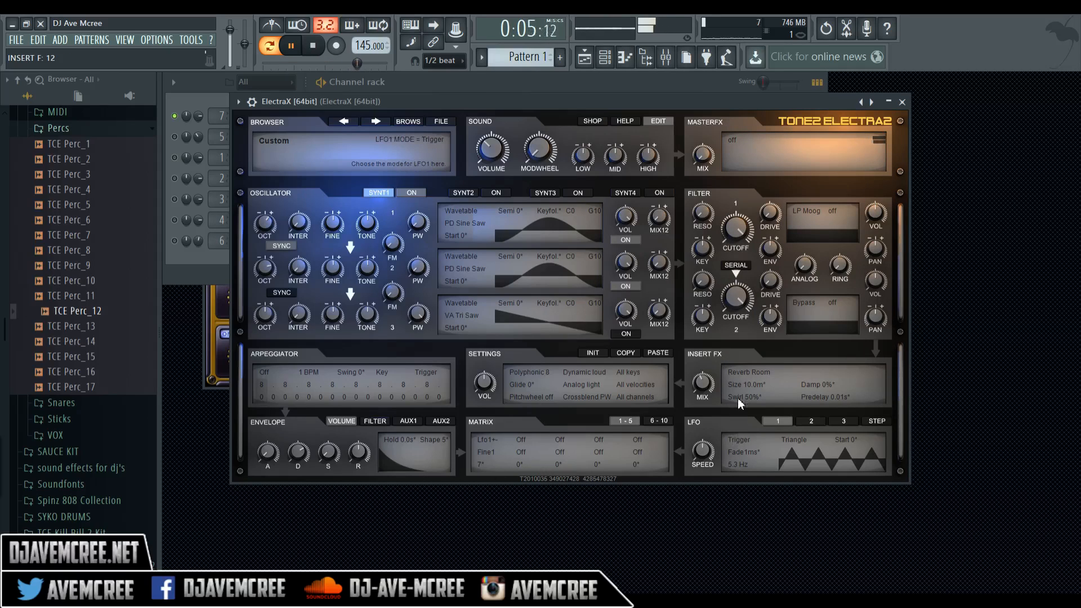
click(737, 372)
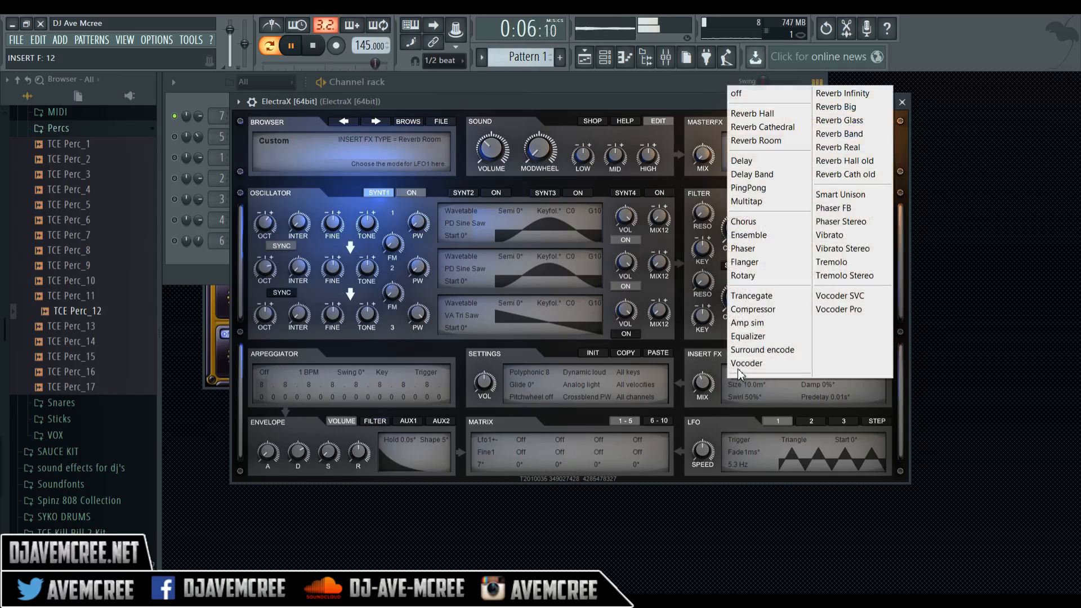
click(825, 176)
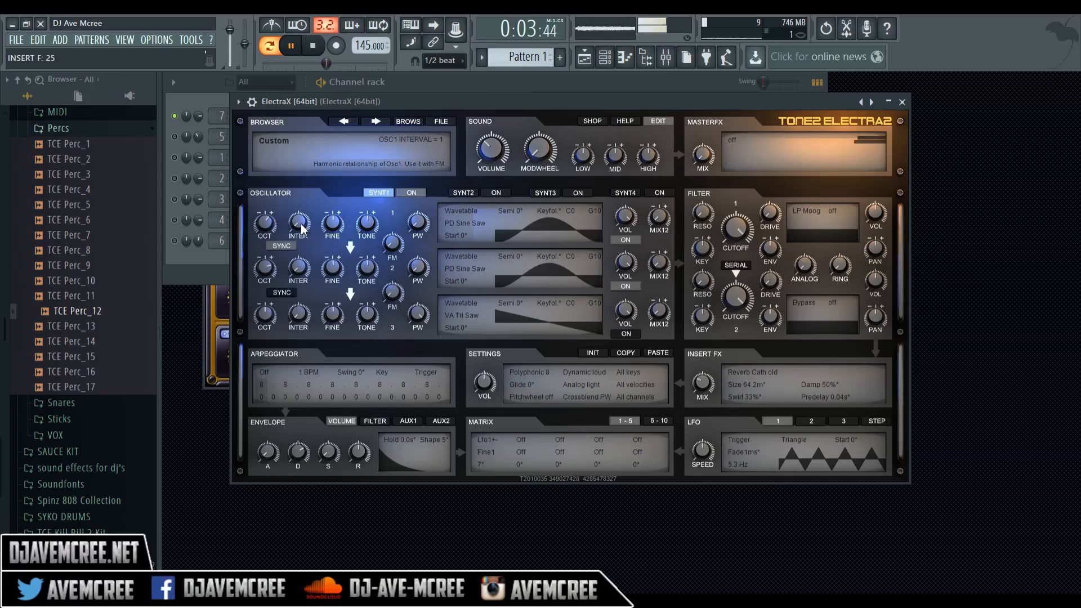
Try different interval ratios on oscillators 1 and 2, including 5/3 and 6/5 on the first and 7/4 and 5/3 on the second.
drag(301, 225, 260, 86)
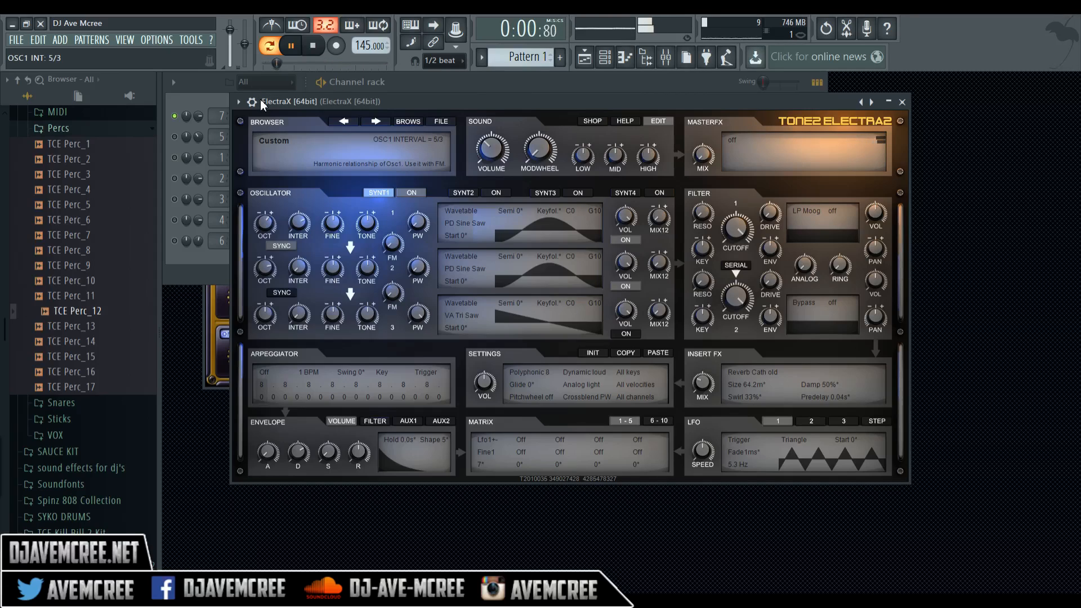
drag(261, 100, 290, 186)
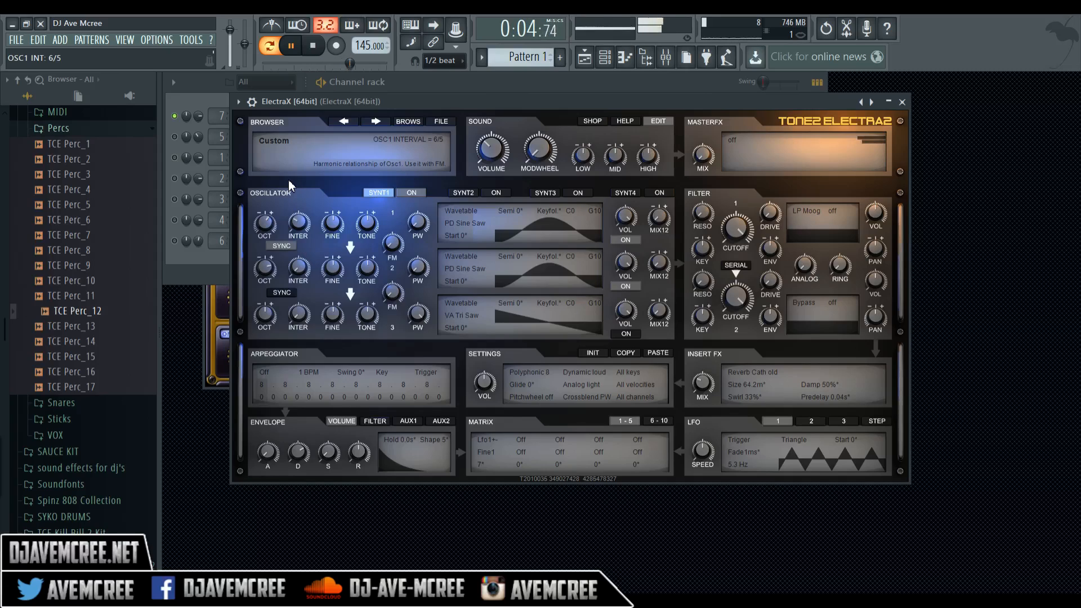
mouse_move(299, 269)
mouse_down()
mouse_move(295, 239)
mouse_move(298, 265)
mouse_up()
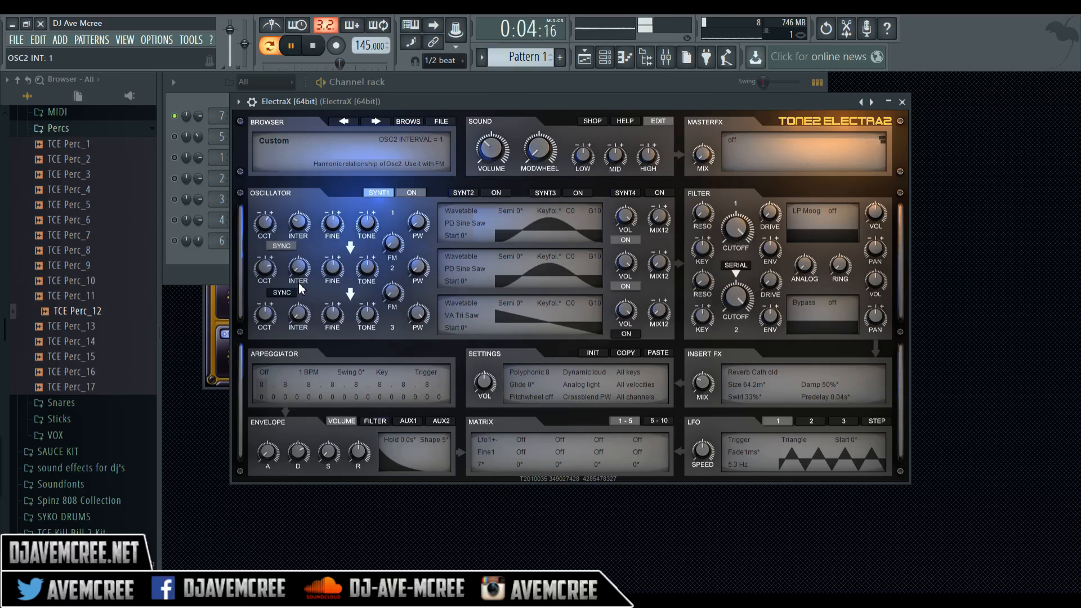
drag(297, 269, 272, 121)
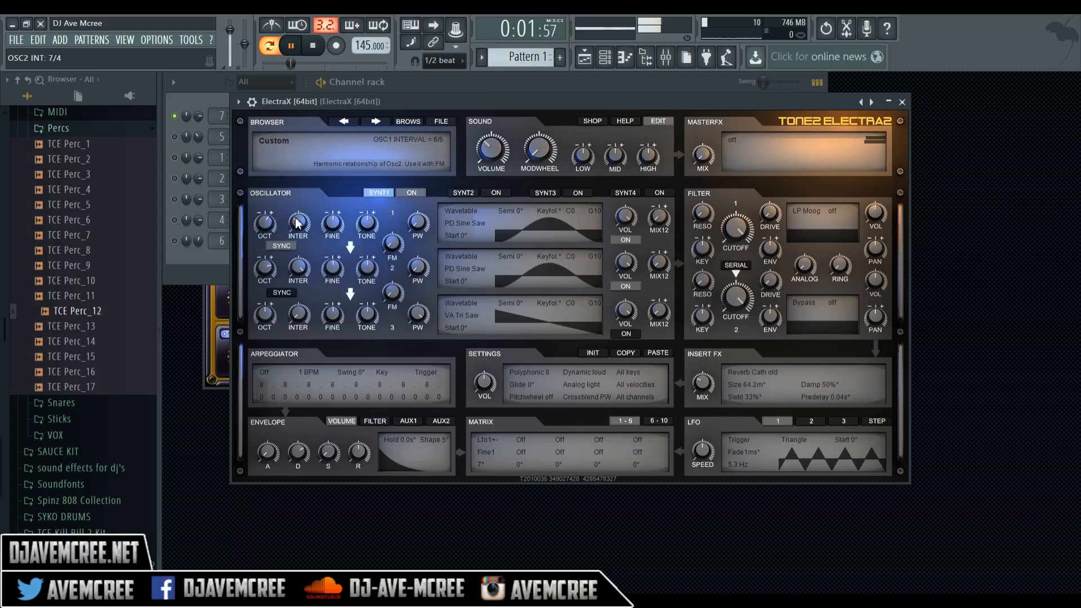
drag(300, 236, 301, 247)
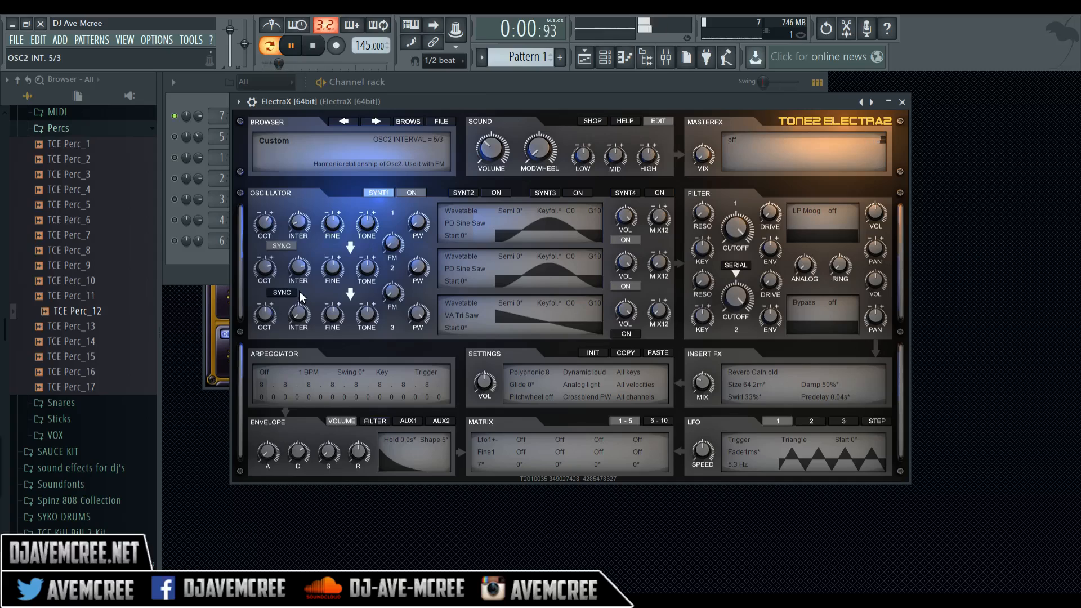
Try different octave settings on oscillator 2 and return the intervals of oscillators 1 and 2 to 1.
drag(267, 285, 271, 296)
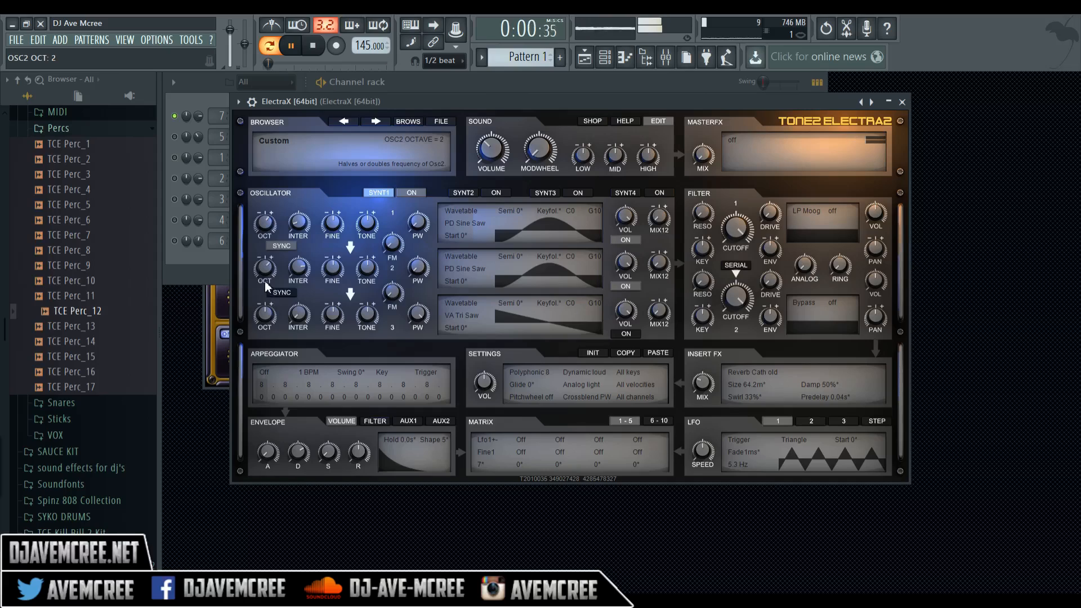
drag(265, 282, 262, 274)
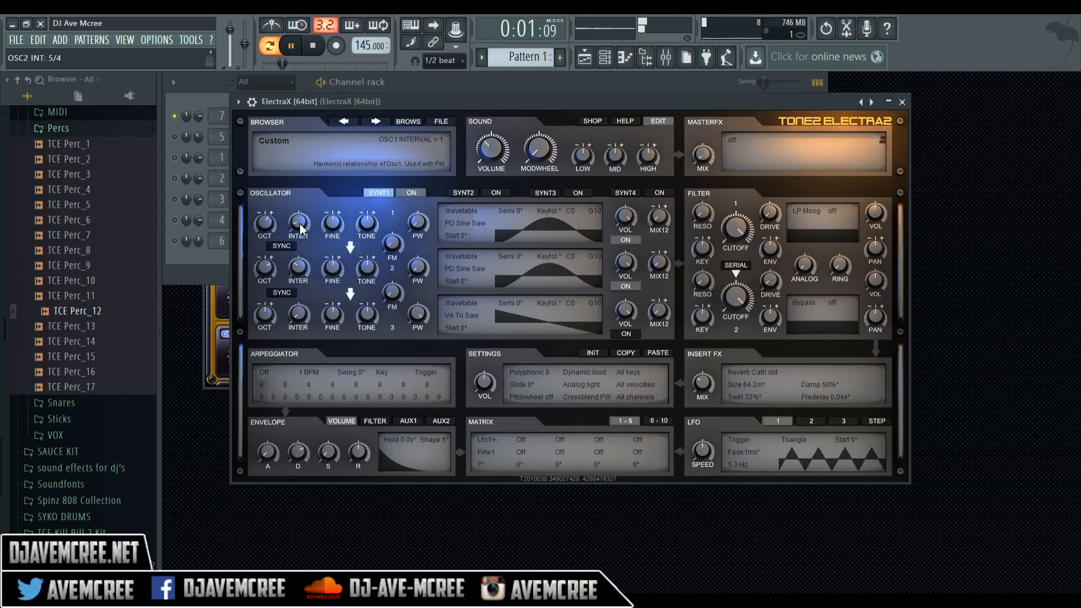
drag(299, 224, 334, 343)
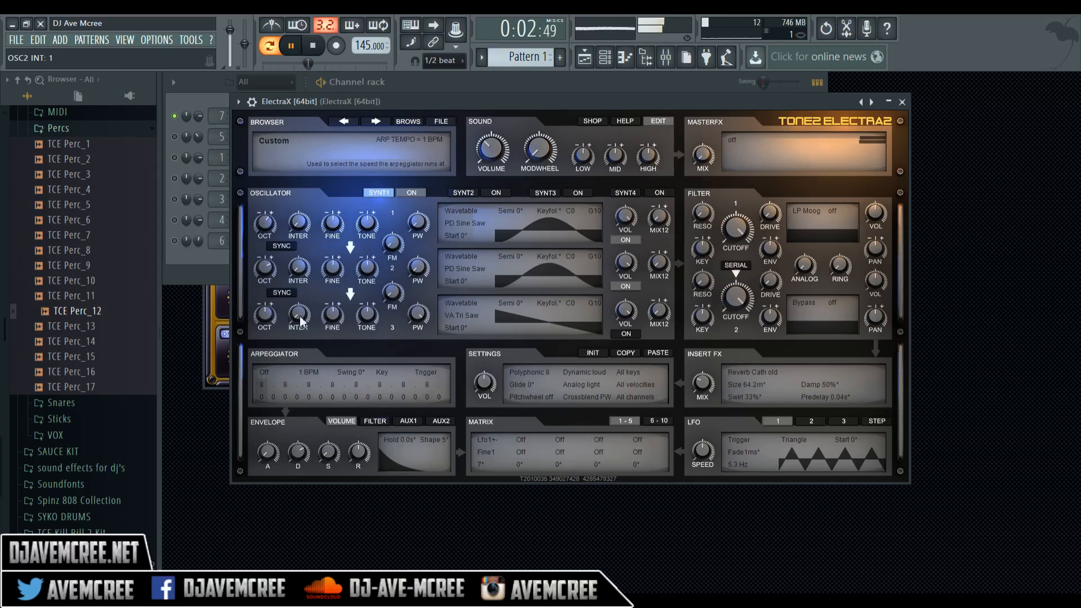
Try sync between oscillators 1 and 2 together with different amounts of frequency modulation between them.
click(294, 247)
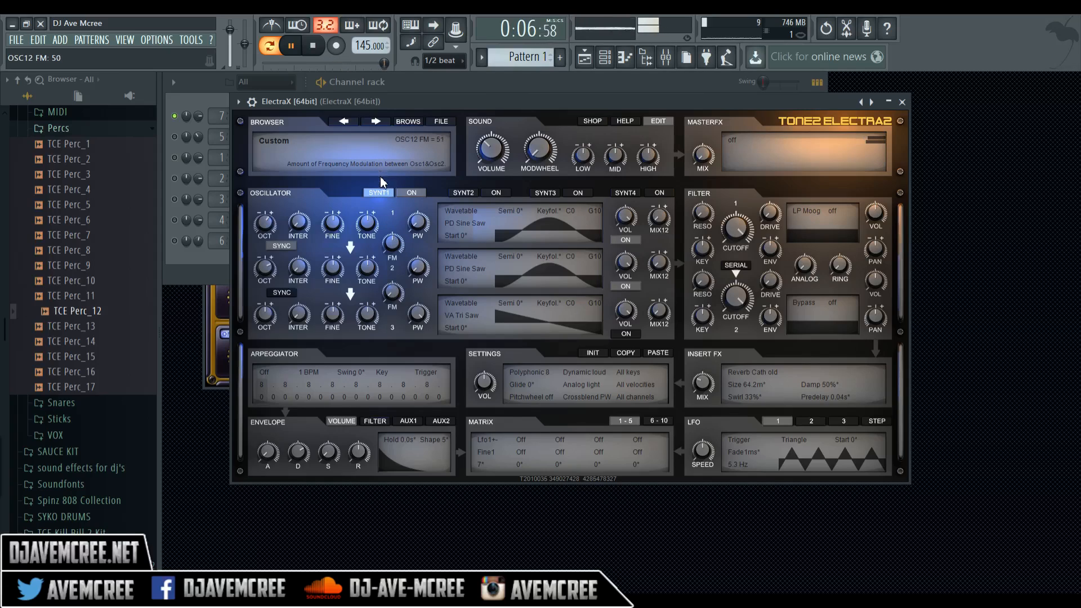
drag(386, 232, 405, 294)
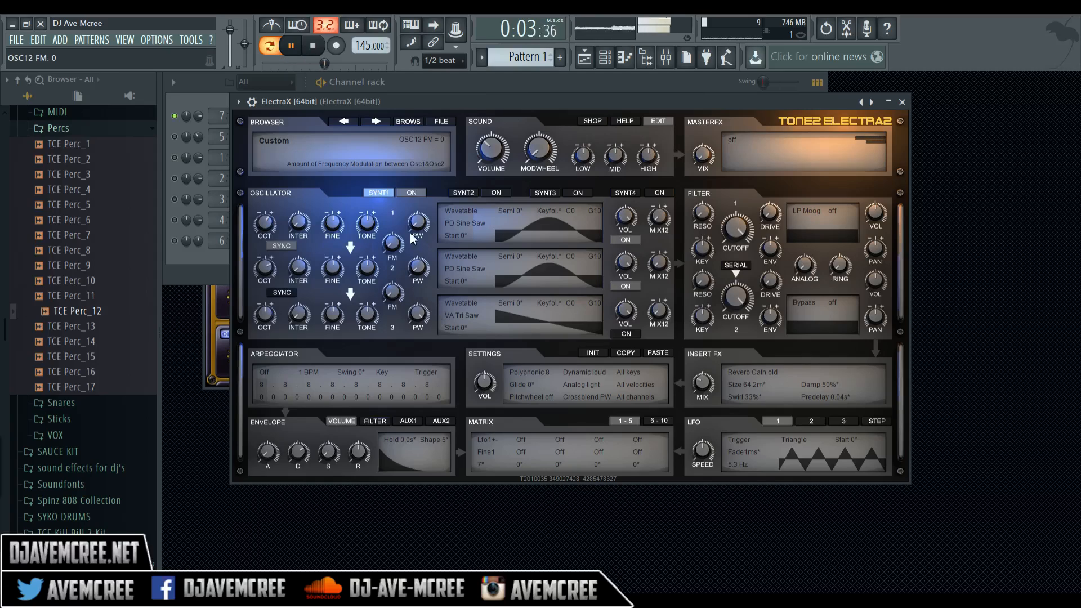
drag(394, 250, 377, 117)
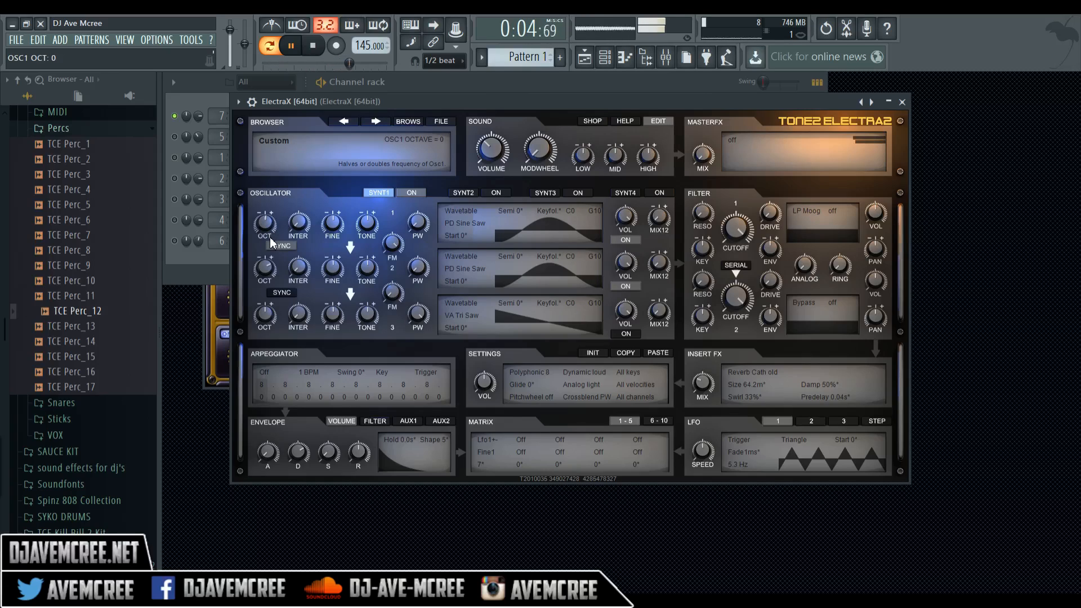
Try octave 1 on oscillator 1, return it to 0, and lower the FM amount between oscillators 1 and 2.
drag(263, 231, 262, 218)
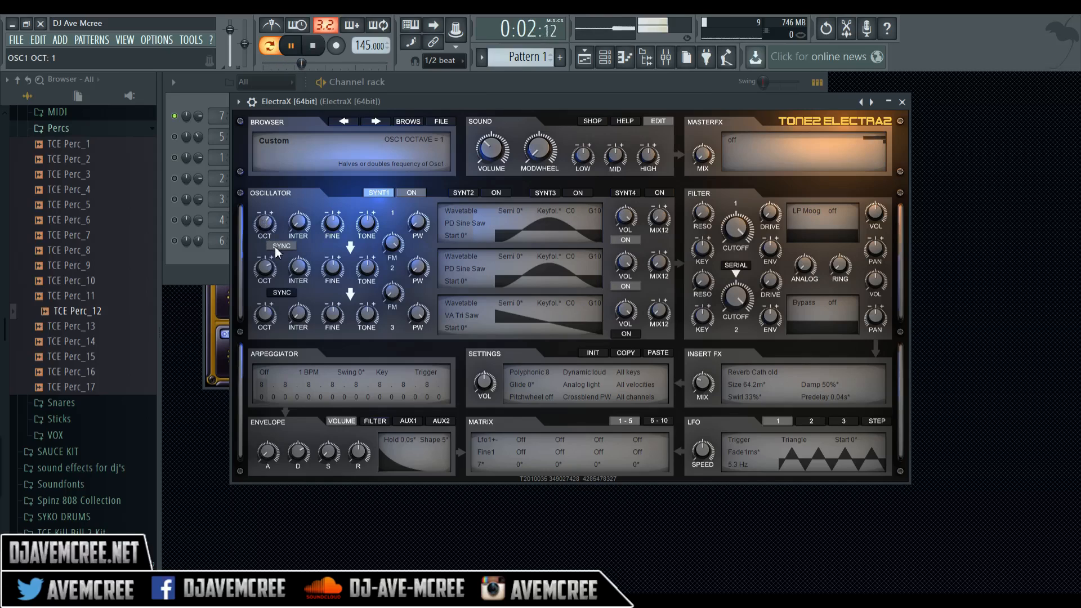
mouse_move(270, 267)
mouse_down()
mouse_move(260, 232)
mouse_move(268, 275)
mouse_up()
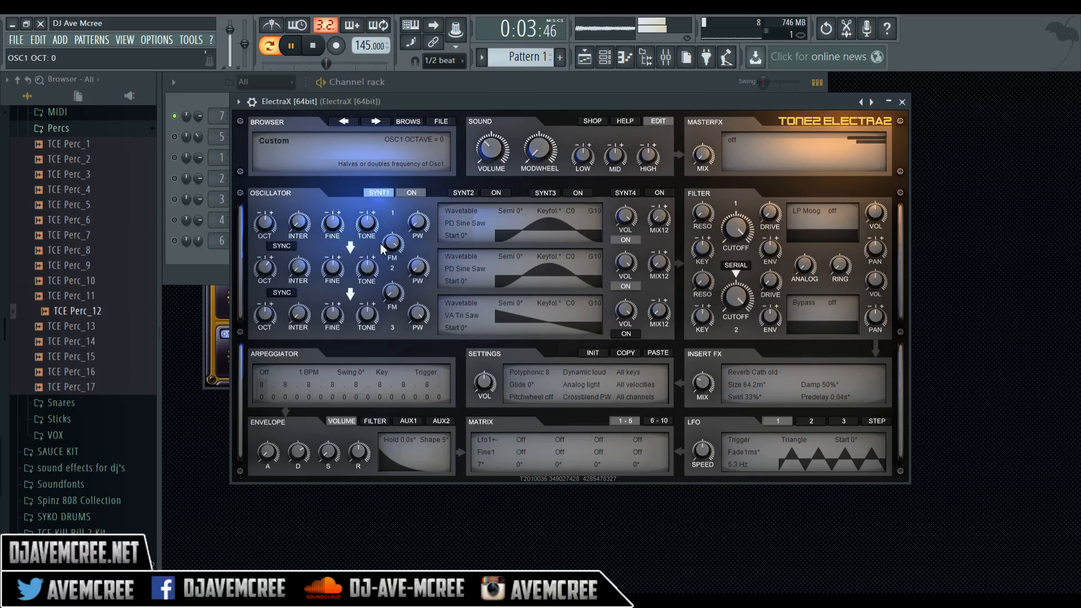
drag(393, 248, 415, 385)
Unmute the TCE Snare_8, TCE Clap_1, TCE Kick_1 and spinz 808 channels to hear the bell with the beat.
click(181, 157)
click(176, 157)
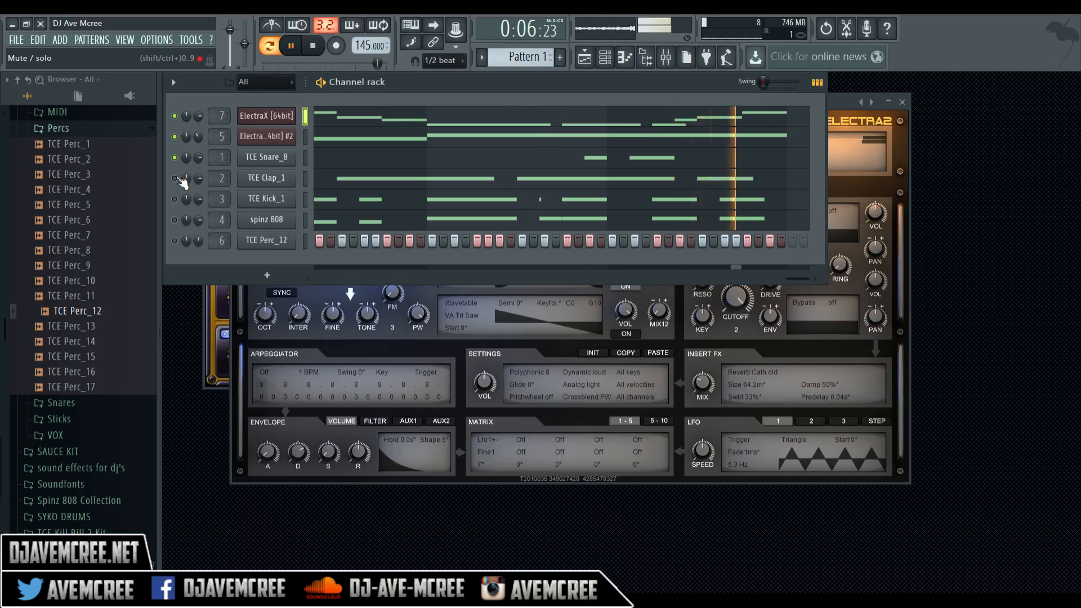
click(175, 199)
click(176, 220)
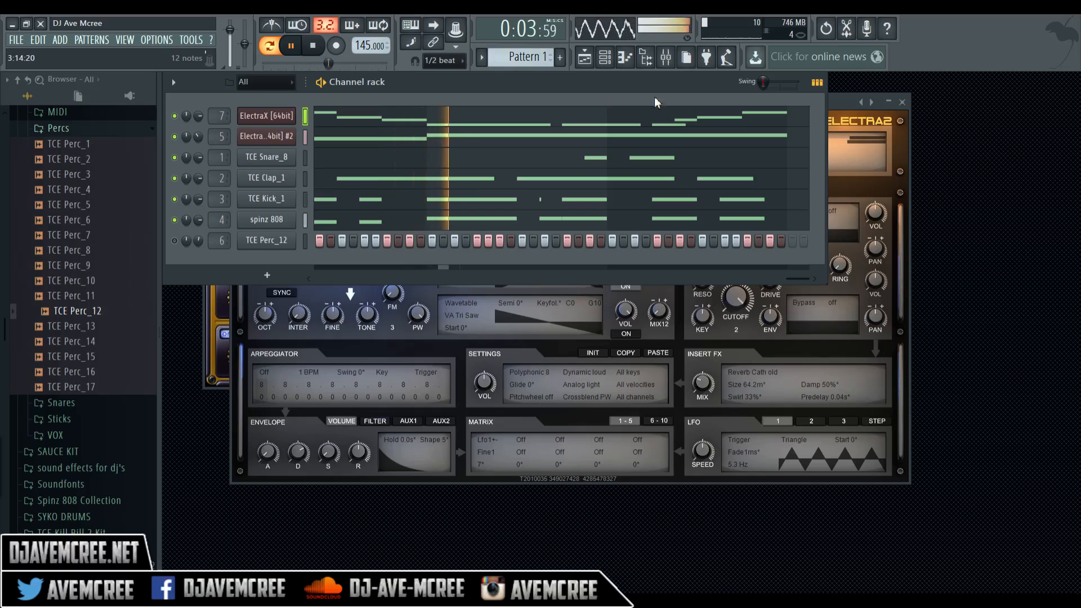
Return to the ElectraX instrument and set oscillator 2's octave to 2.
click(834, 101)
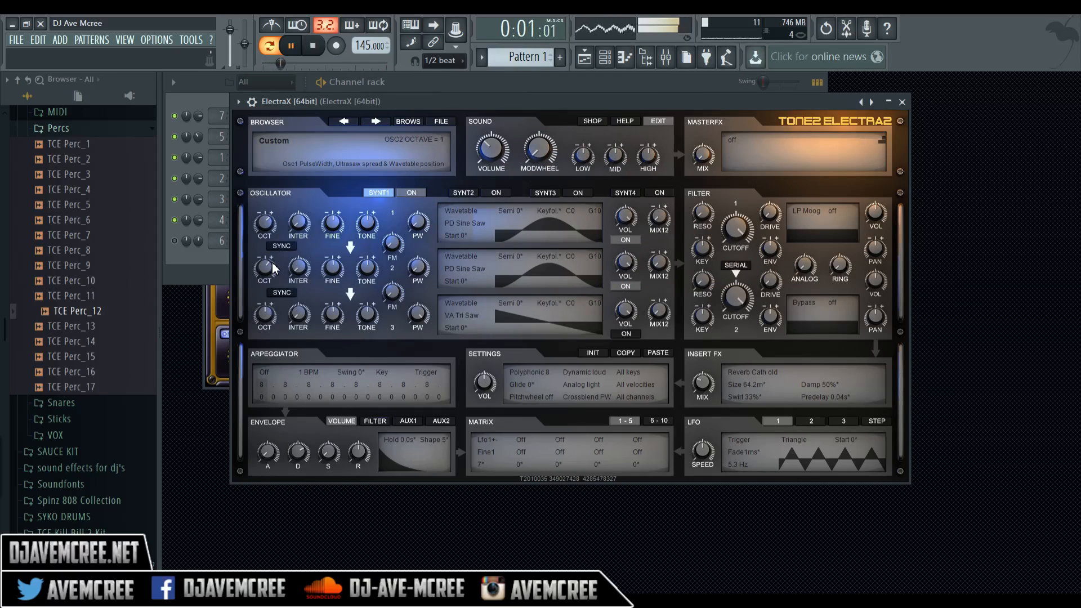
drag(274, 268, 263, 247)
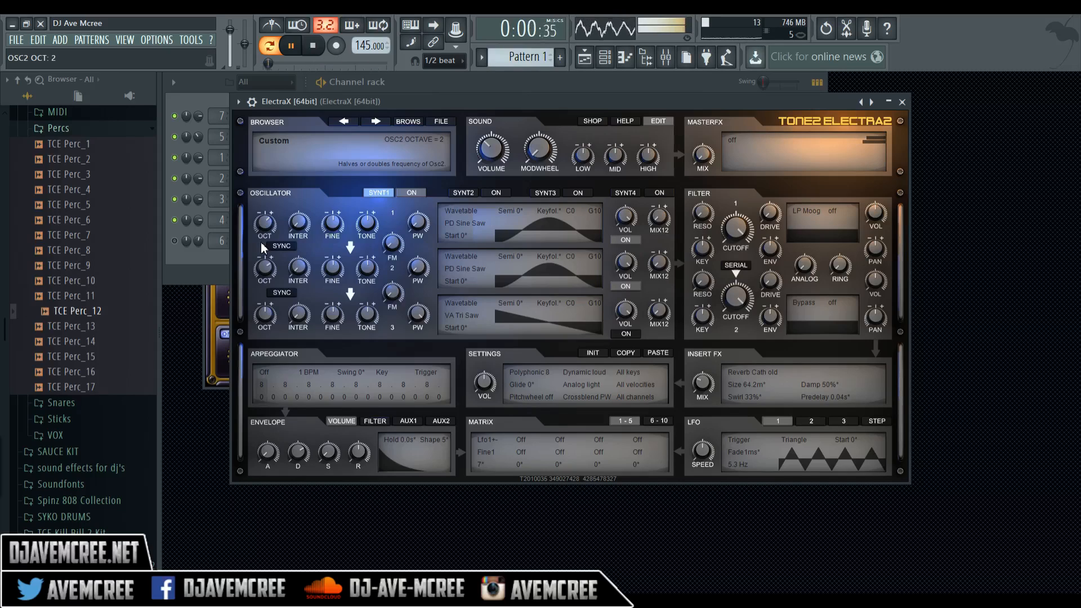
Set filter 1's type to Bypass and stop the pattern playback.
click(816, 212)
click(815, 231)
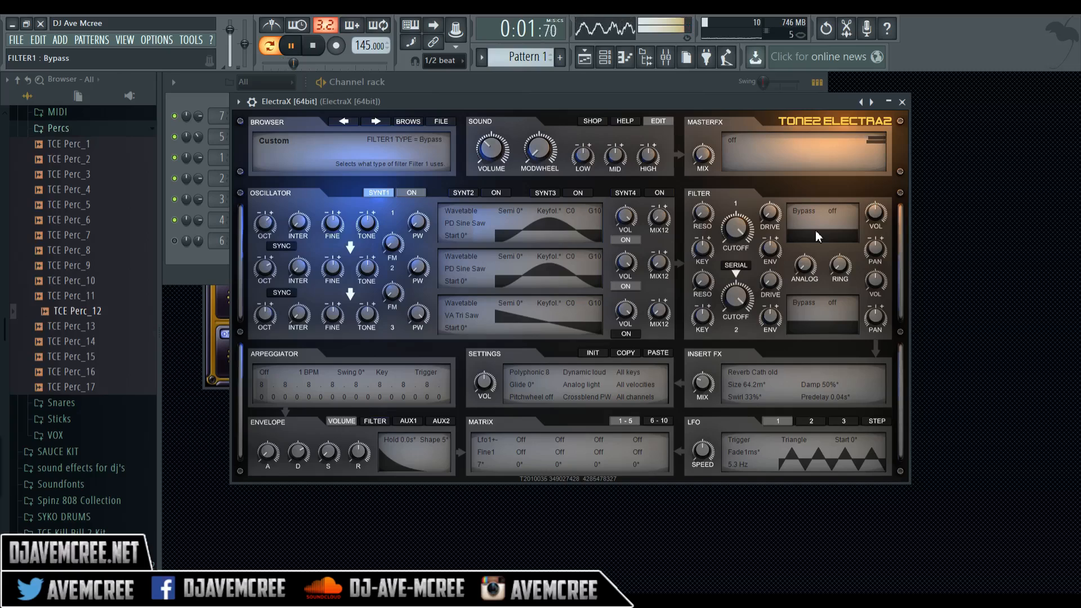
click(313, 46)
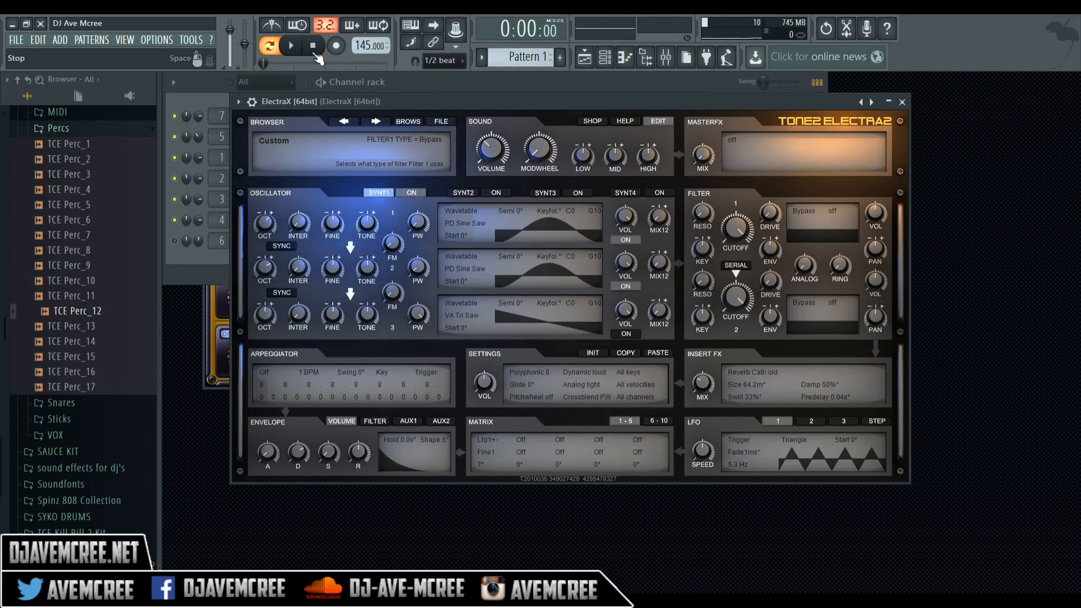